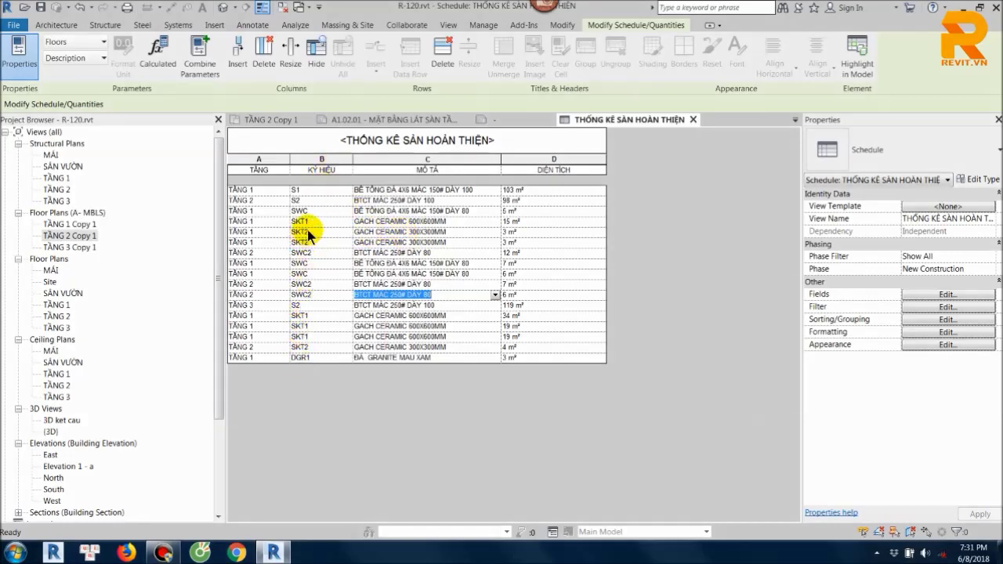
- From a schedule cell, bring up the Fields list showing Level, Type Mark, Description and Area
click(318, 252)
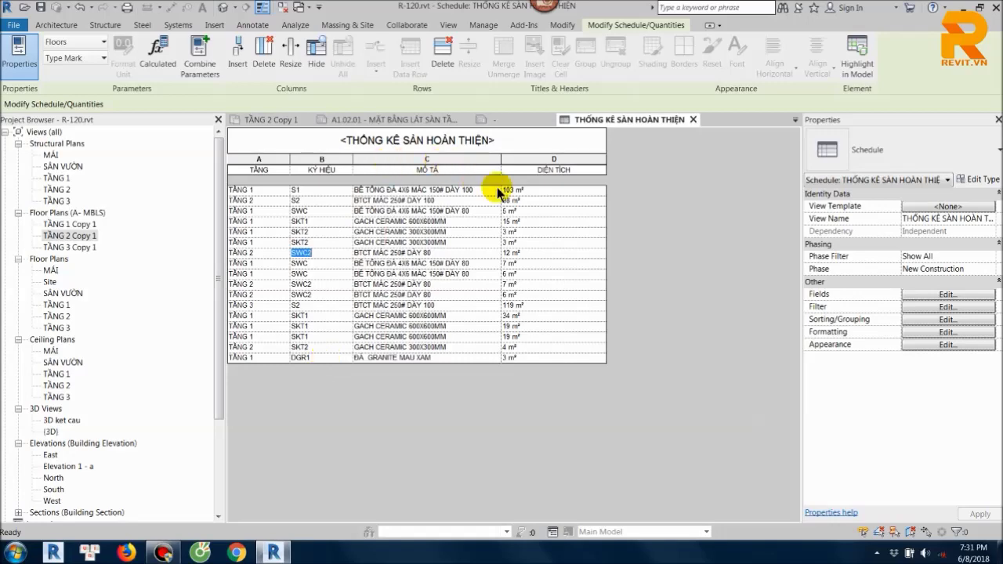
click(916, 296)
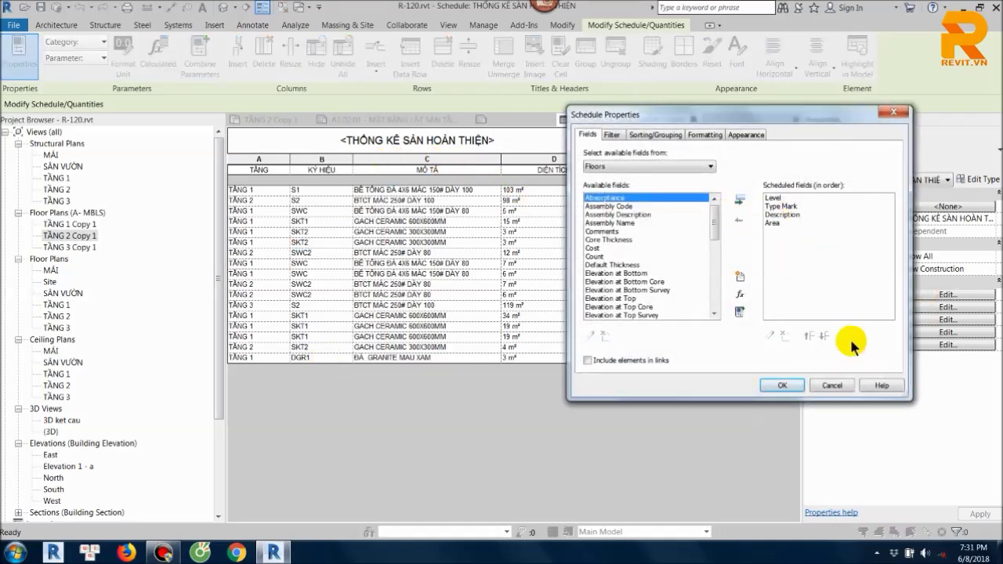
- Filter the schedule by Type Mark contains SKT so only SKT1 and SKT2 rows remain
click(842, 385)
click(916, 308)
click(706, 156)
click(674, 183)
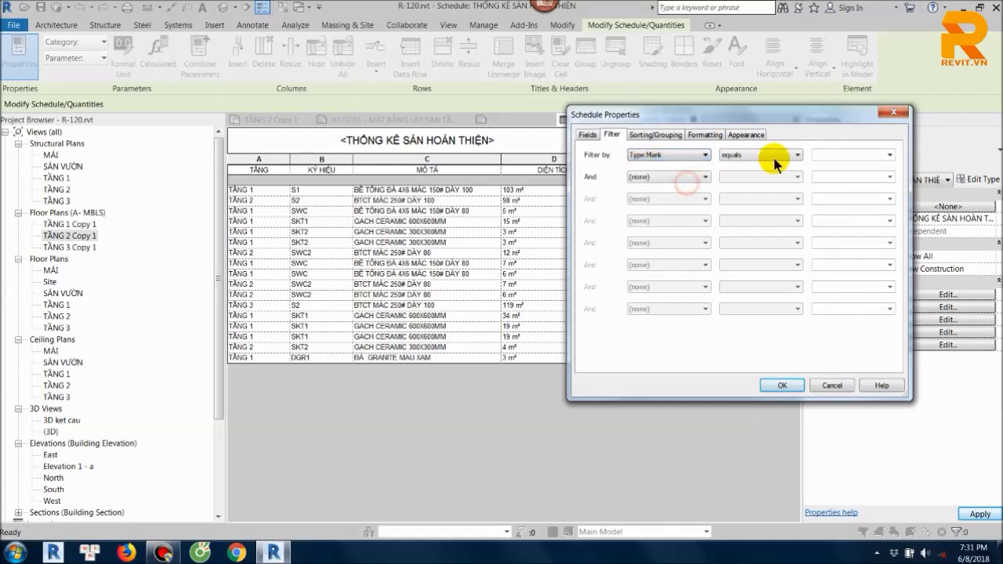
click(798, 155)
click(736, 215)
click(838, 154)
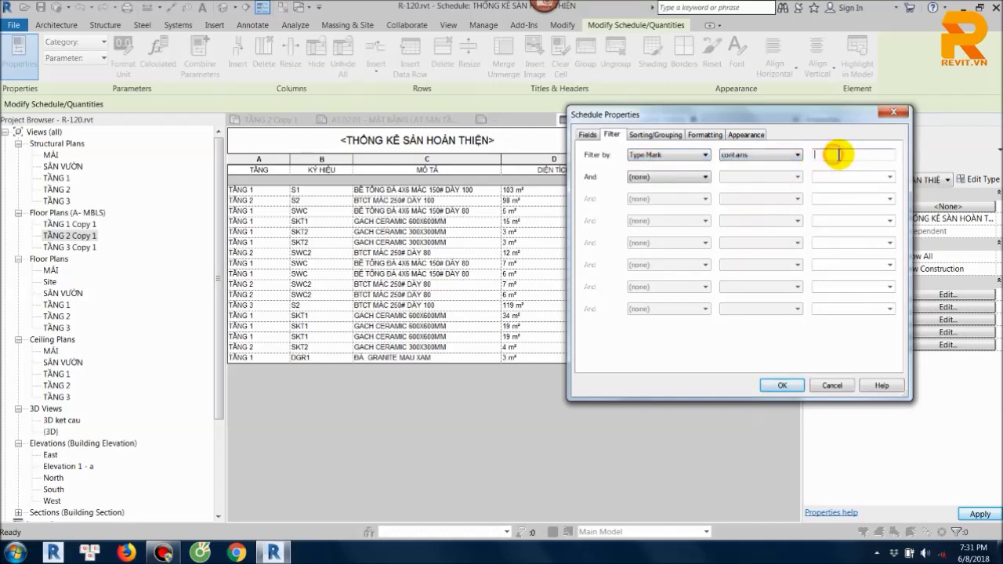
text(ICHSKT)
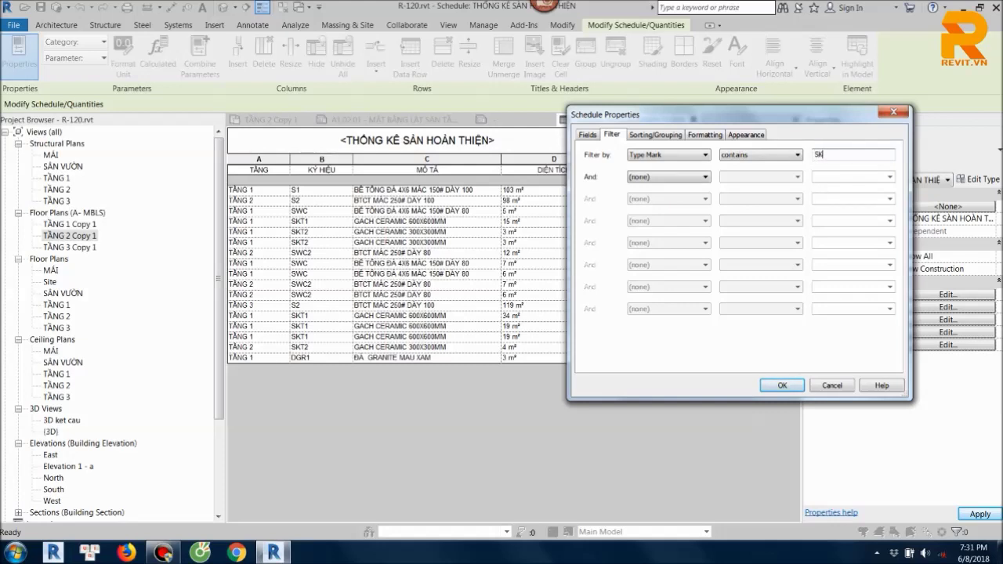
click(782, 385)
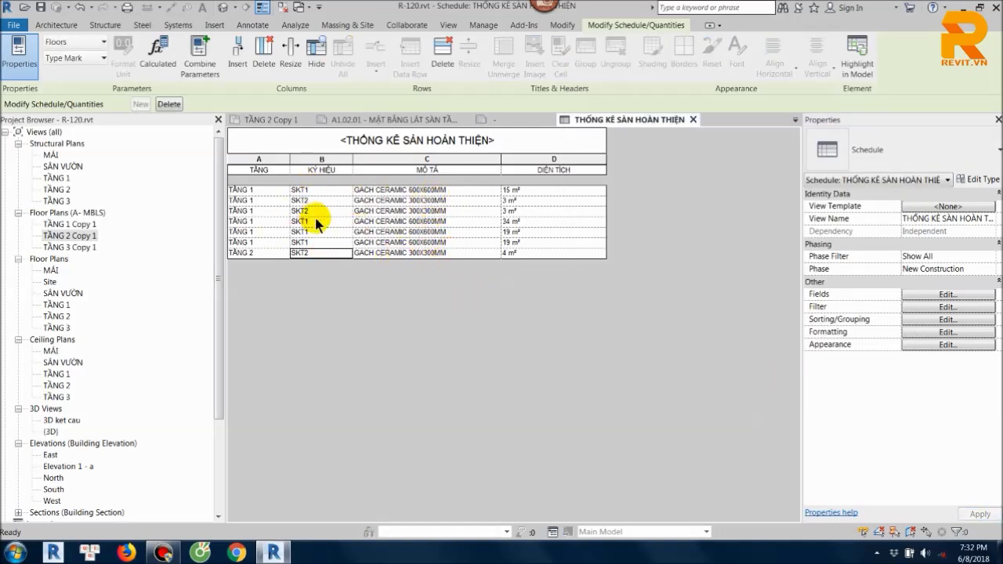
click(946, 320)
- Sort by Level with headers, turn on grand totals (title, count, totals), and stop itemizing instances
click(729, 156)
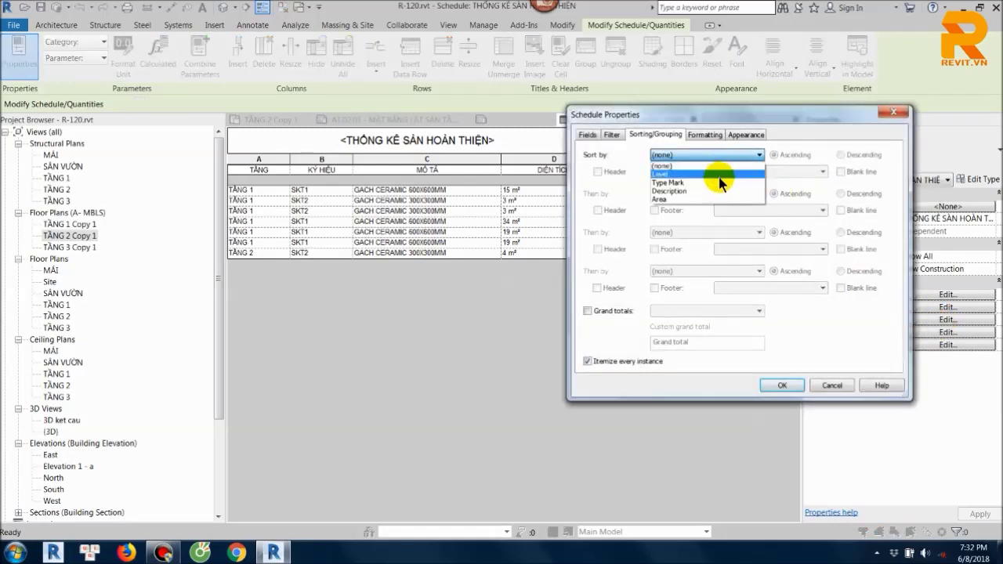
click(697, 174)
click(587, 361)
click(587, 310)
click(780, 384)
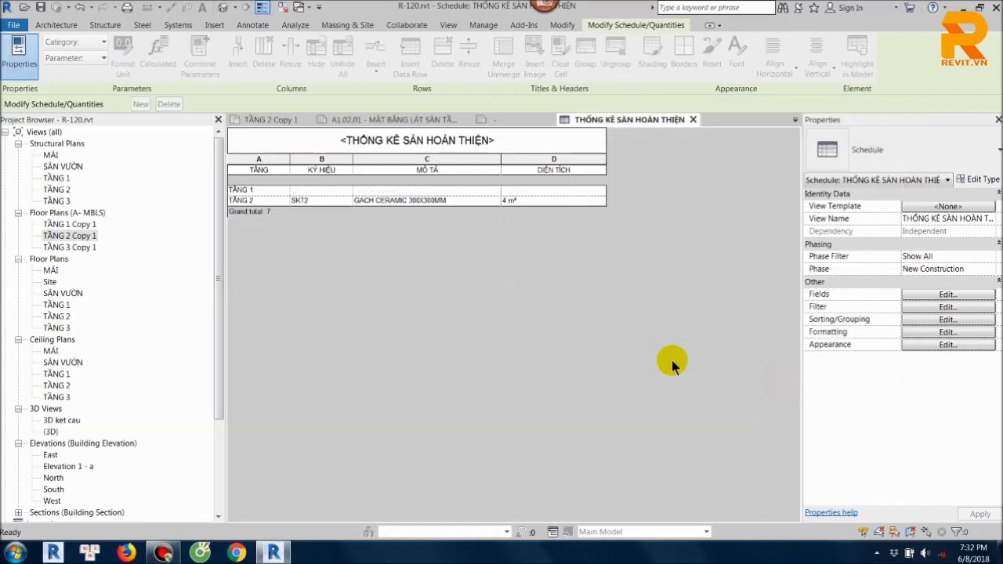
click(946, 320)
click(589, 171)
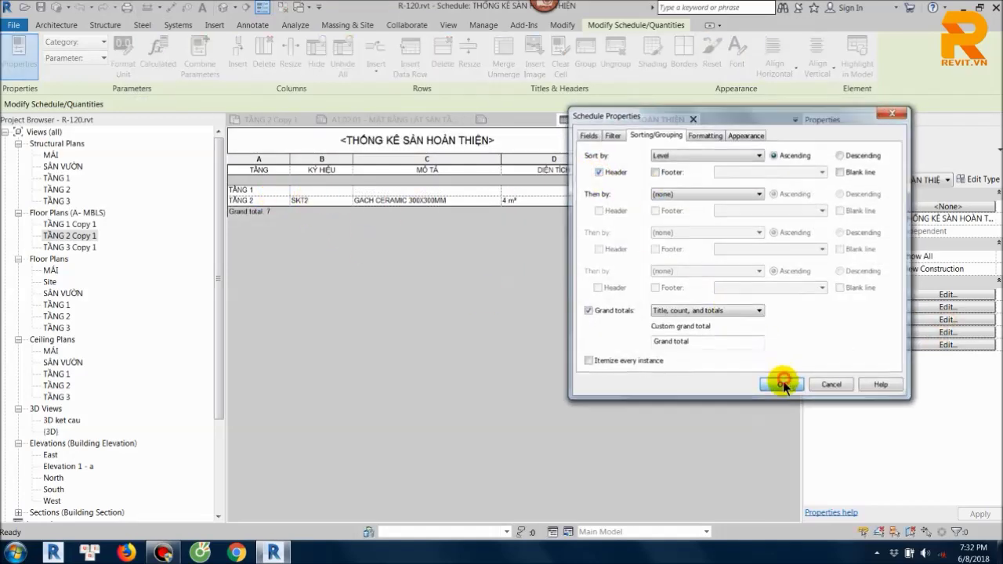
click(779, 385)
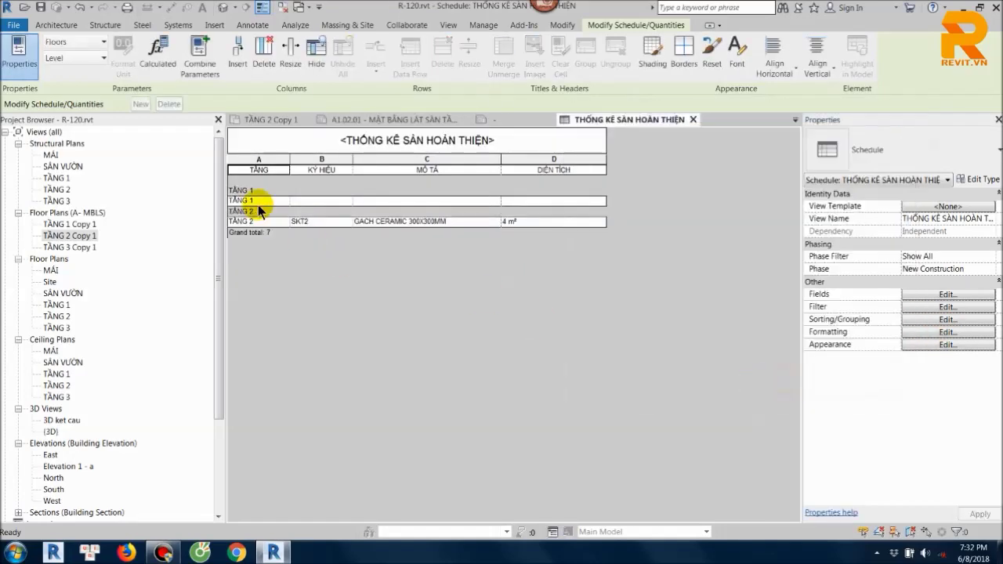
- Set the Area column to calculate totals
click(932, 336)
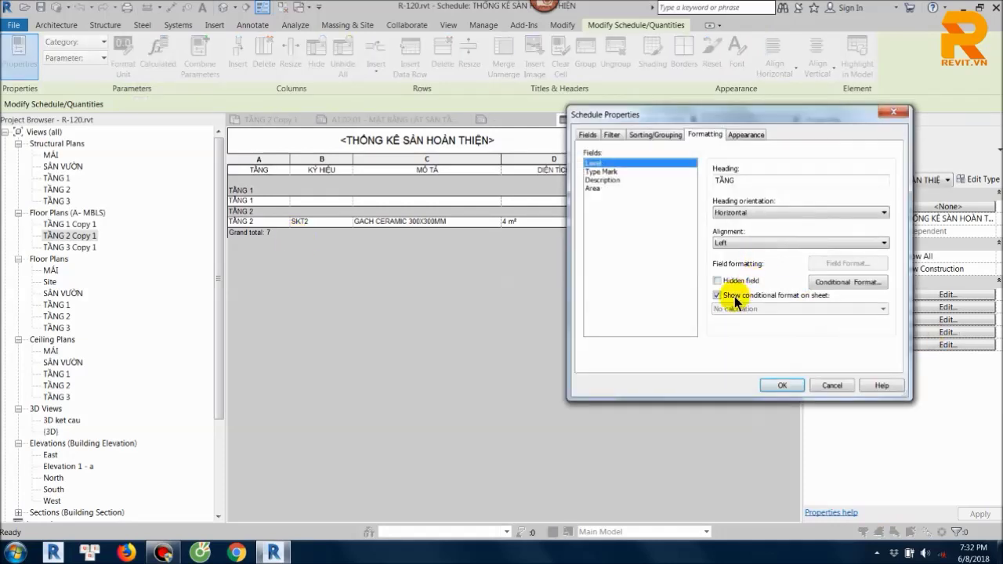
click(596, 189)
click(745, 308)
click(744, 326)
click(768, 385)
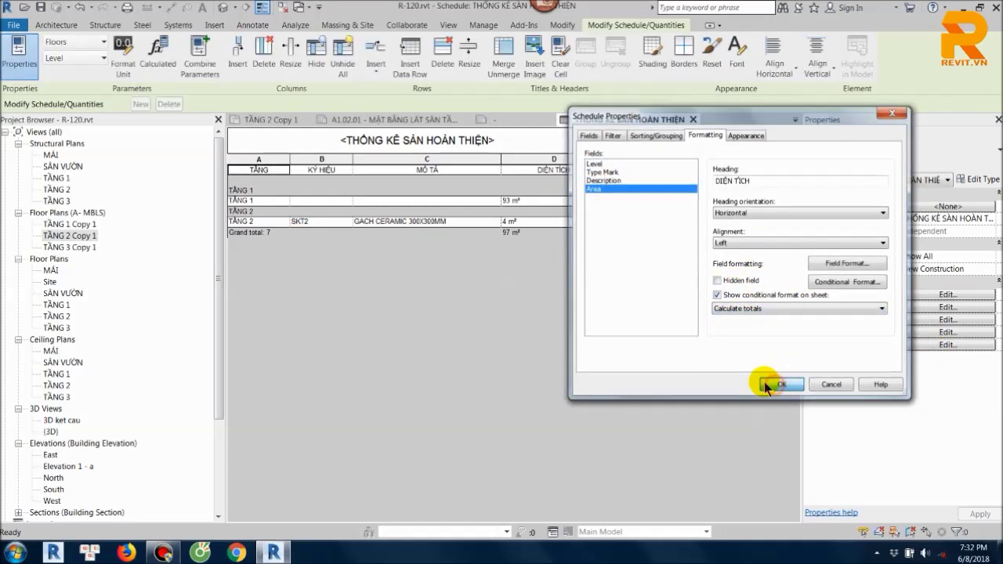
- Inspect the empty description cell in the TẦNG 1 row without changing it
click(410, 202)
click(320, 201)
click(398, 201)
click(496, 202)
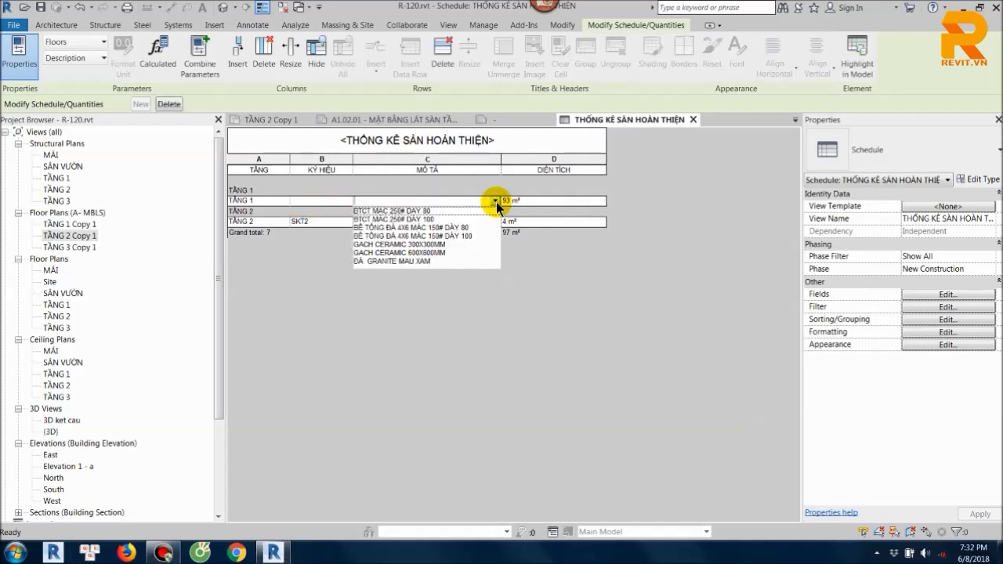
click(506, 255)
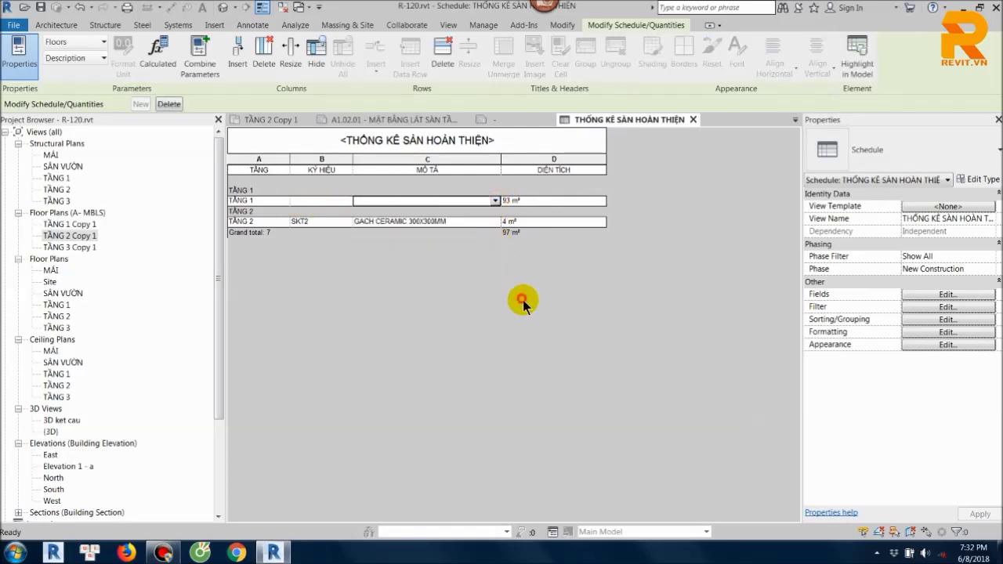
- Remove the Level sorting and turn Itemize every instance back on
click(947, 307)
click(830, 385)
click(948, 319)
click(711, 154)
click(662, 164)
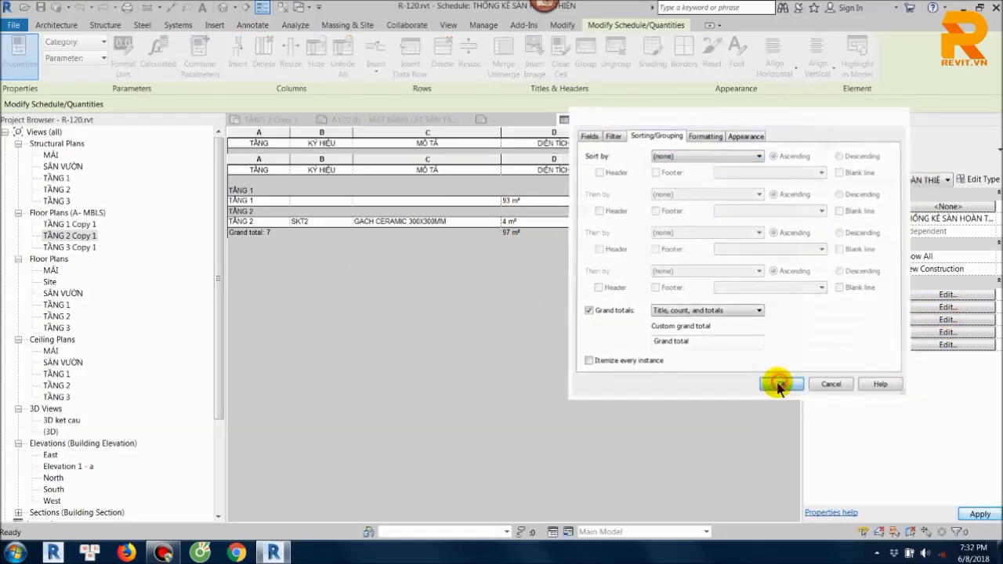
click(782, 385)
click(947, 319)
click(590, 358)
click(764, 384)
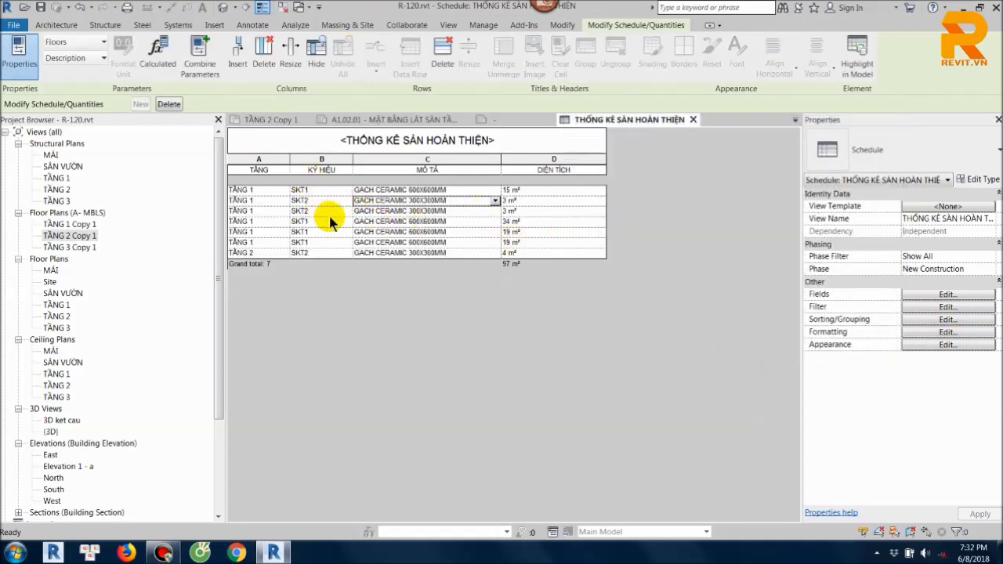
- Sort by Type Mark then Level, merging identical floors instead of itemizing
click(947, 320)
click(727, 156)
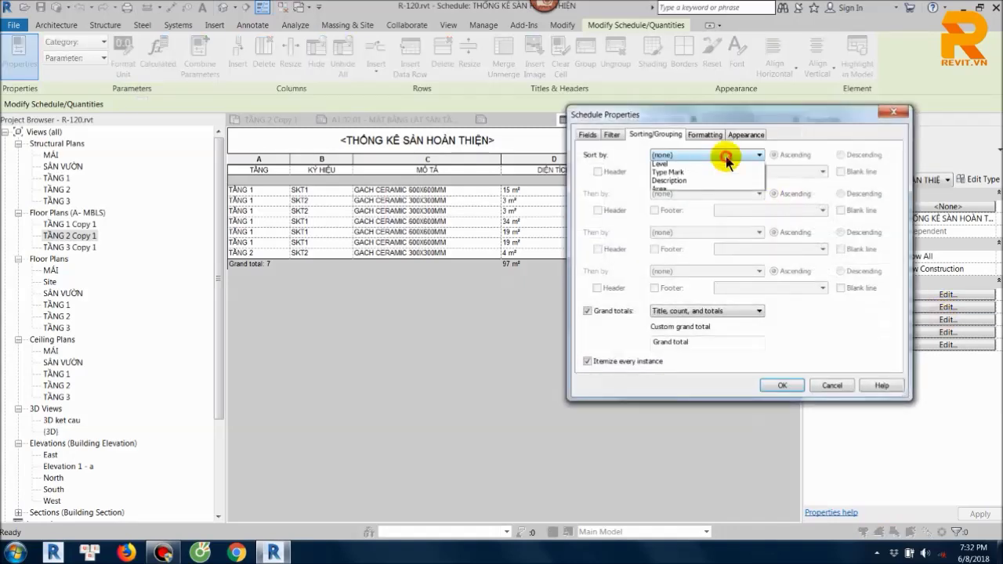
click(701, 183)
click(707, 193)
click(694, 213)
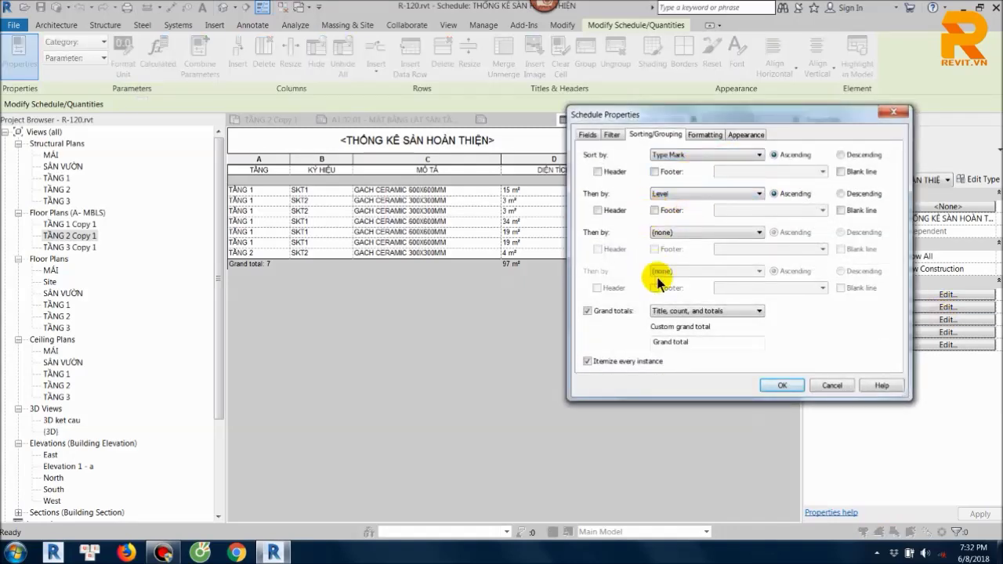
click(587, 361)
click(772, 385)
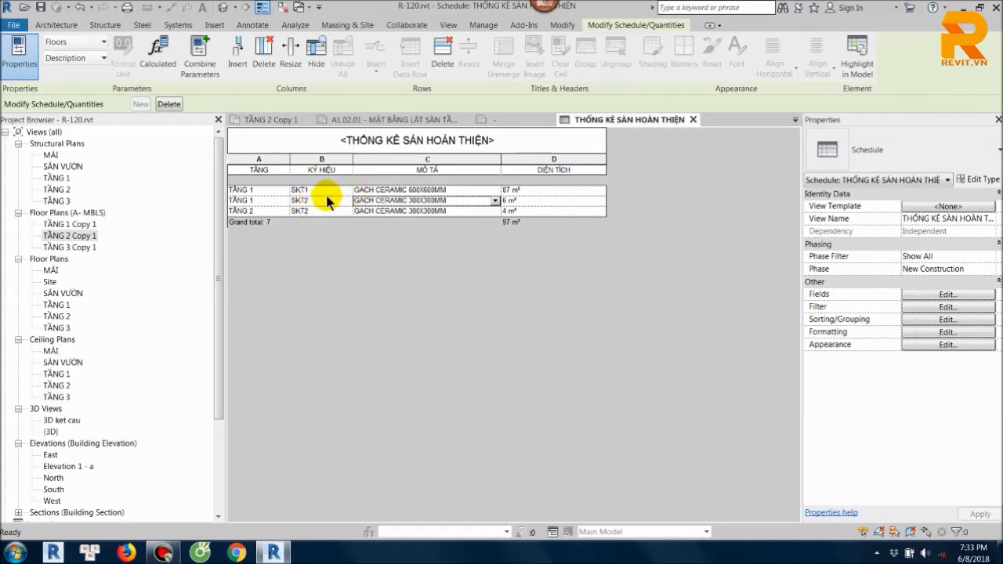
- Turn on header rows for the level groups
click(946, 319)
click(593, 171)
click(598, 210)
click(781, 385)
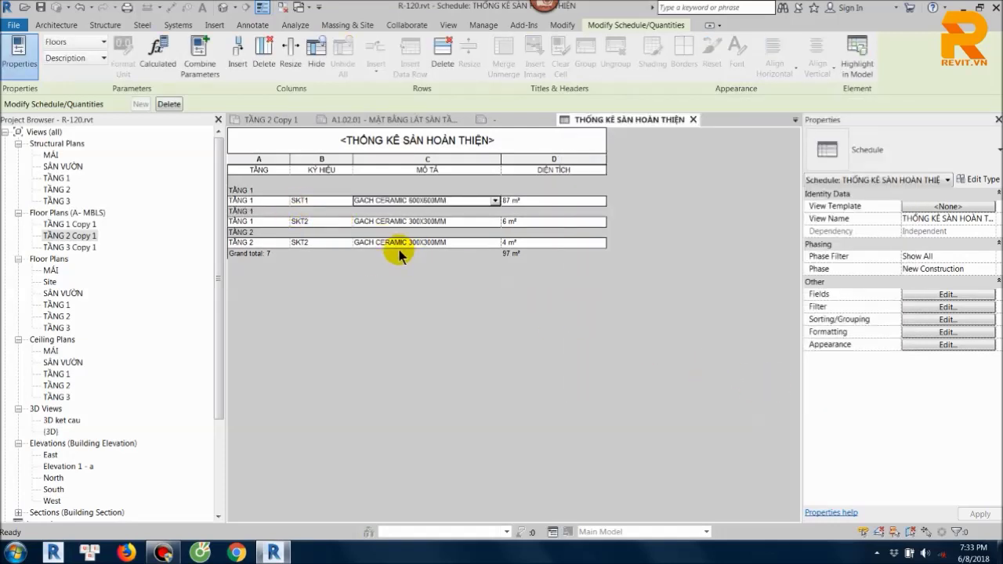
- Reorder the sorting to Level first, then Type Mark
click(946, 319)
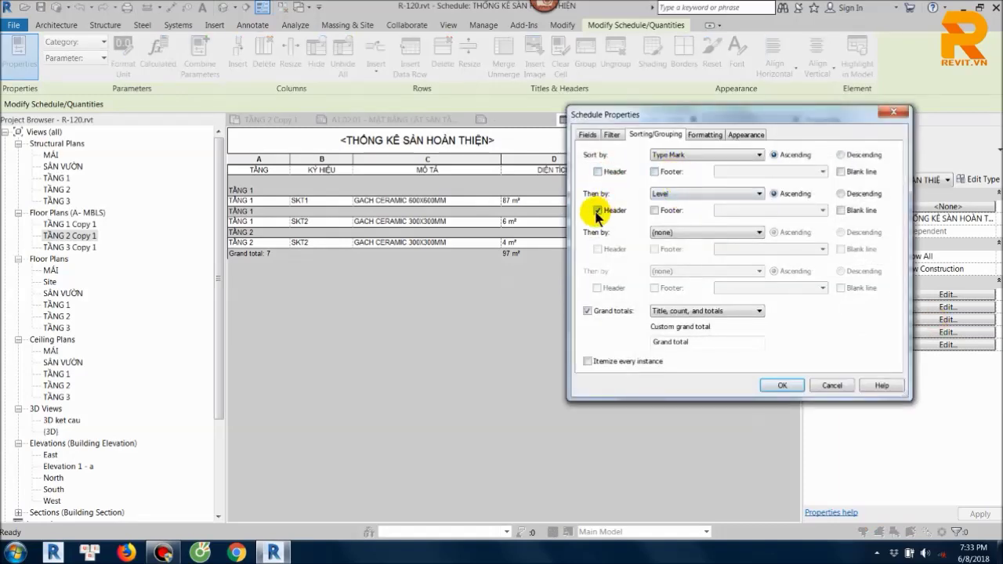
click(683, 155)
click(670, 172)
click(710, 194)
click(682, 220)
click(780, 385)
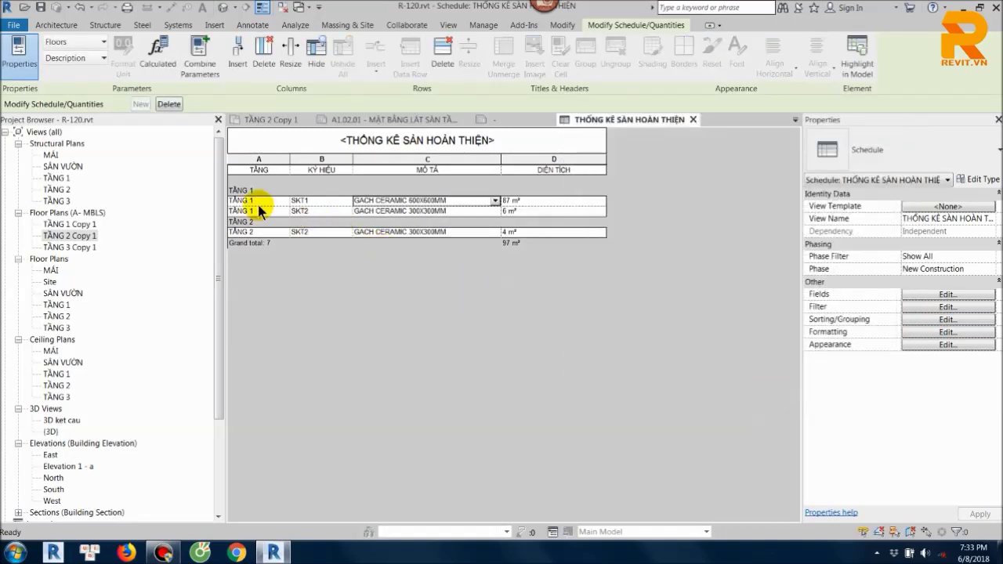
- Hide the Level column in the schedule
click(259, 159)
right_click(271, 161)
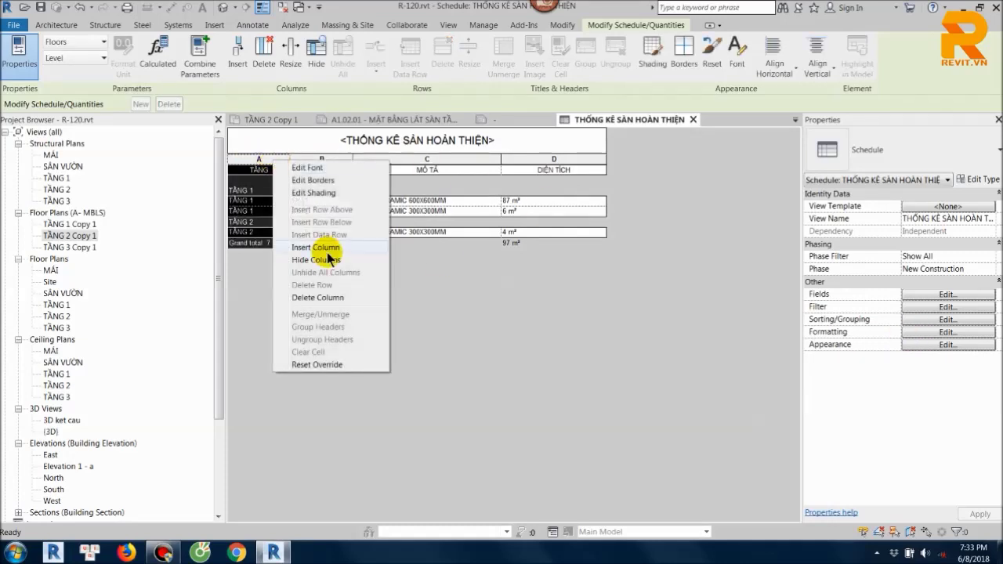
click(327, 247)
click(605, 384)
right_click(258, 160)
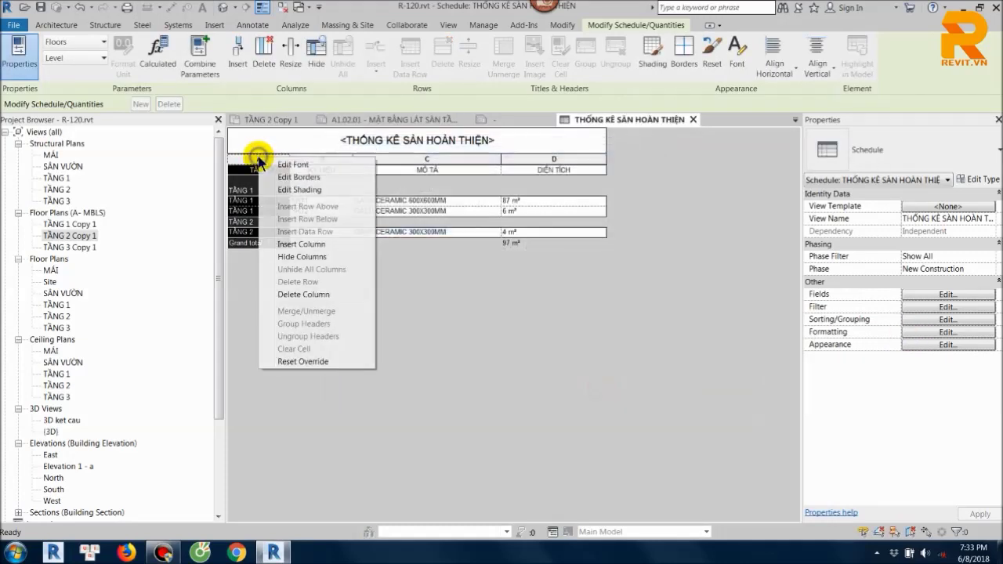
click(312, 256)
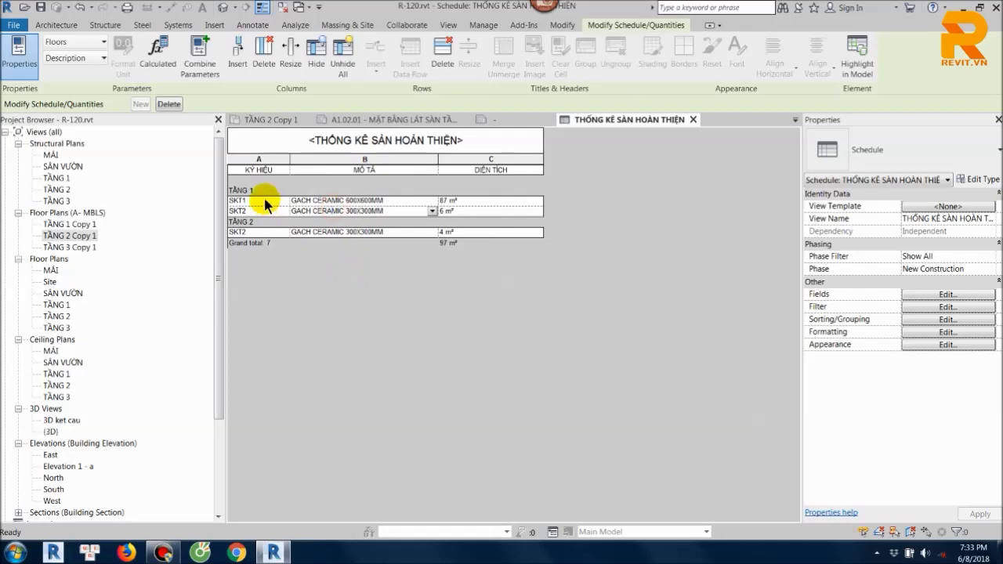
- Rename the grand total label to TỔNG SỐ and narrow the DIỆN TÍCH column
click(251, 232)
click(945, 320)
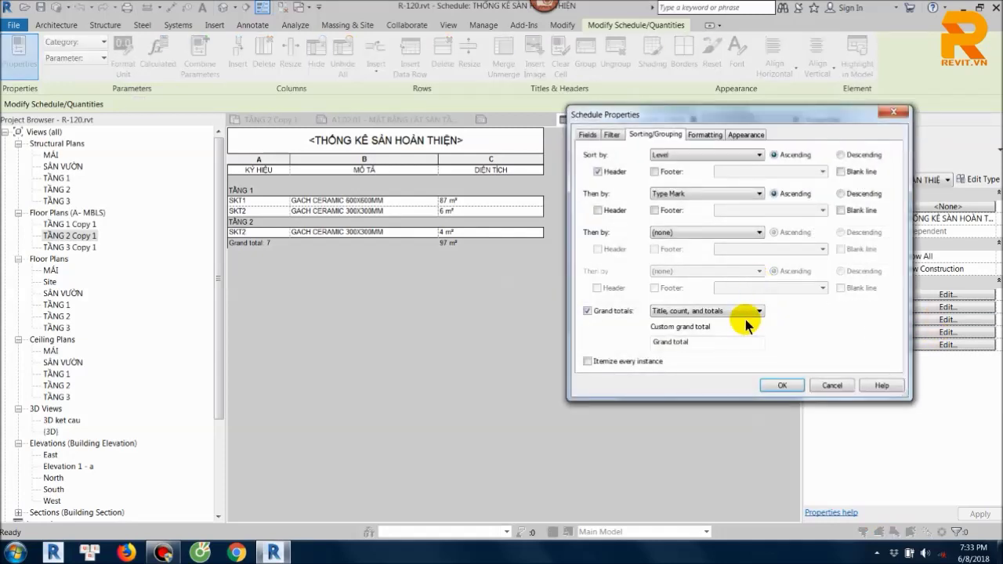
triple_click(708, 341)
text(TỔNG SỐ)
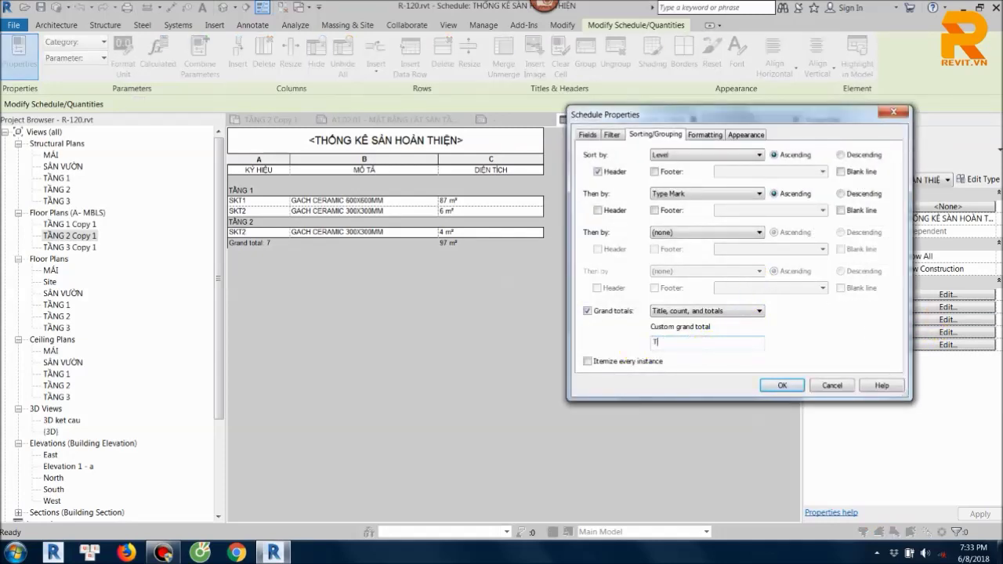
click(776, 384)
drag(543, 159, 510, 159)
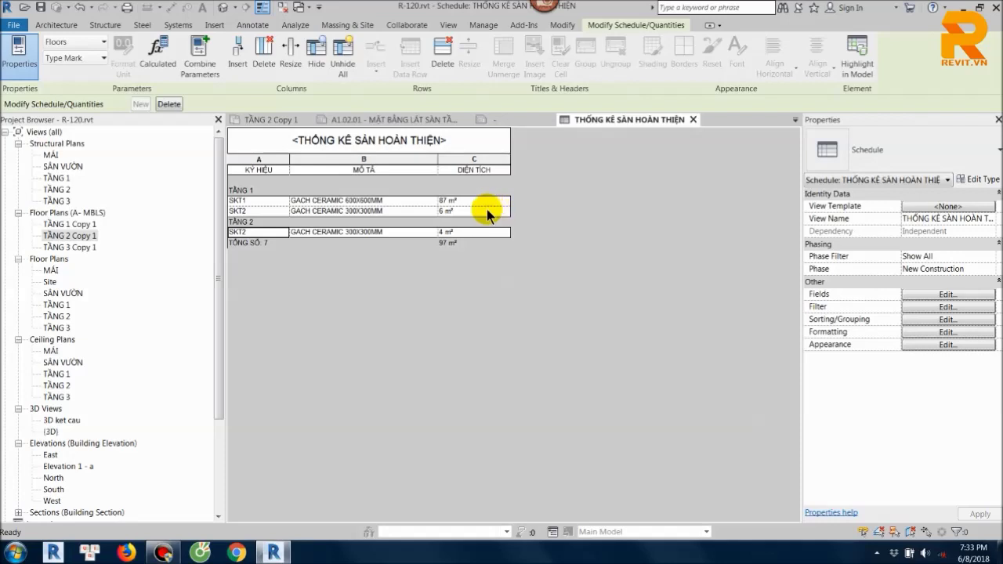
click(932, 294)
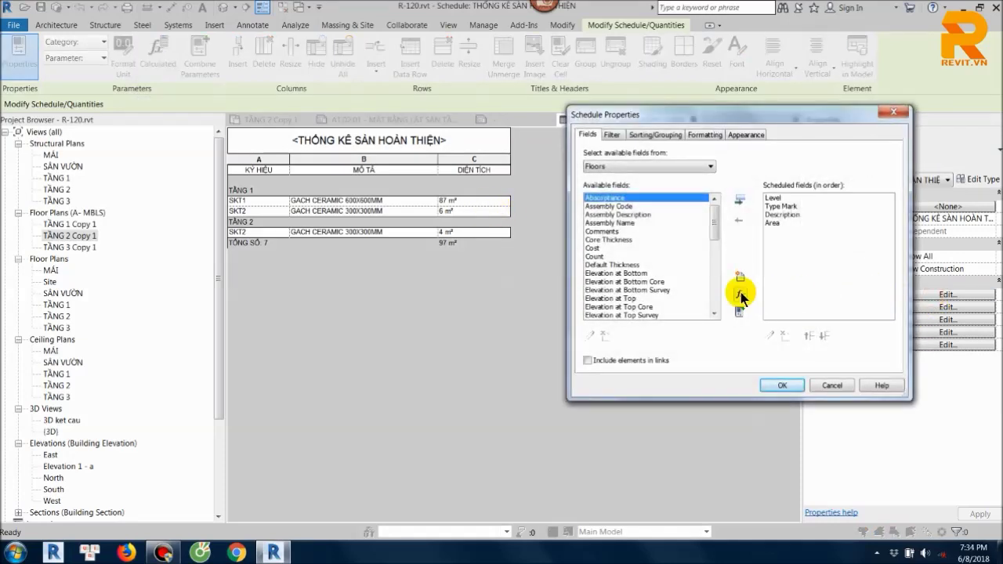
- Add the Cost field as column ĐƠN GIÁ and enter 150000 for SKT1 and SKT2
click(595, 248)
click(735, 203)
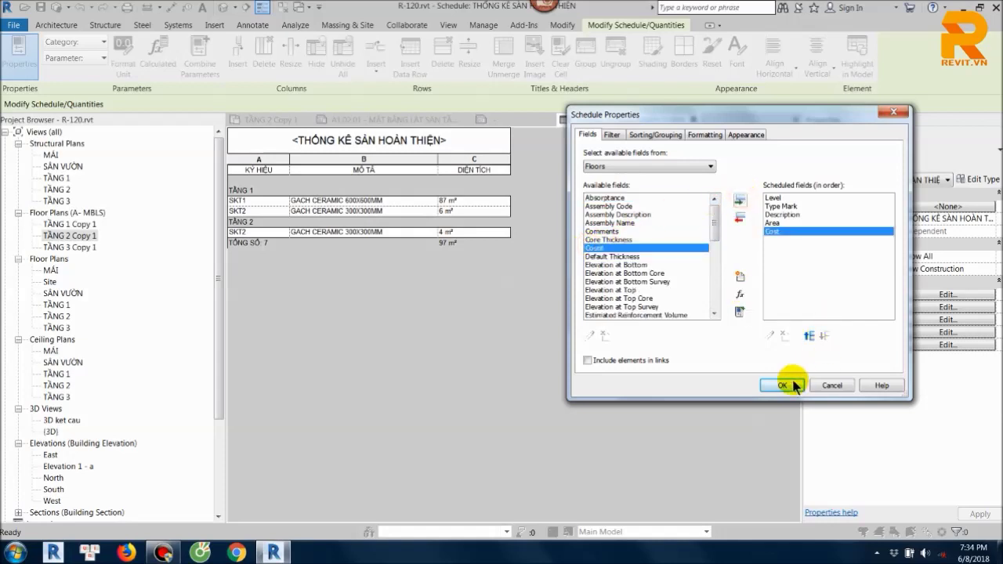
click(782, 385)
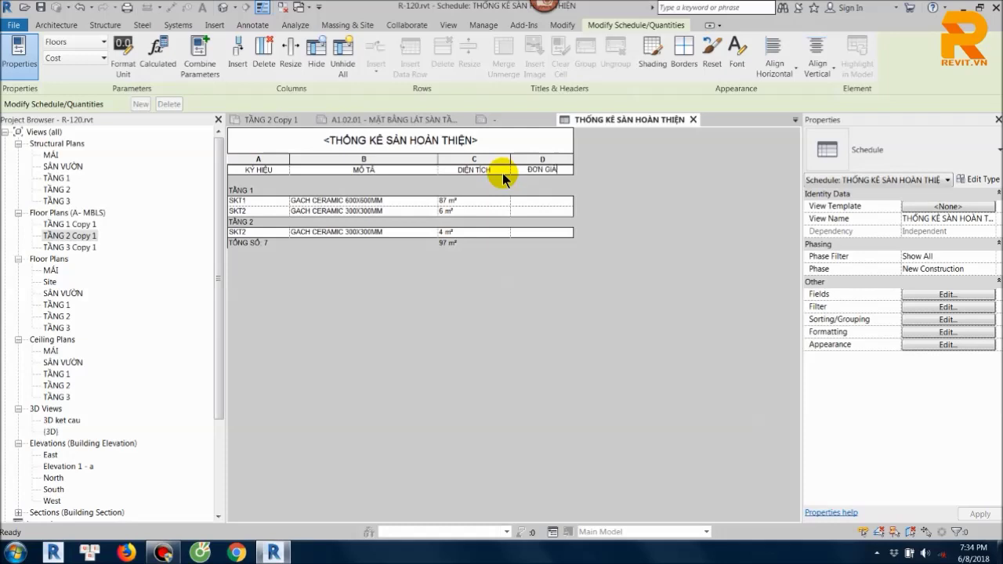
click(537, 206)
text(0)
key(Return)
click(541, 289)
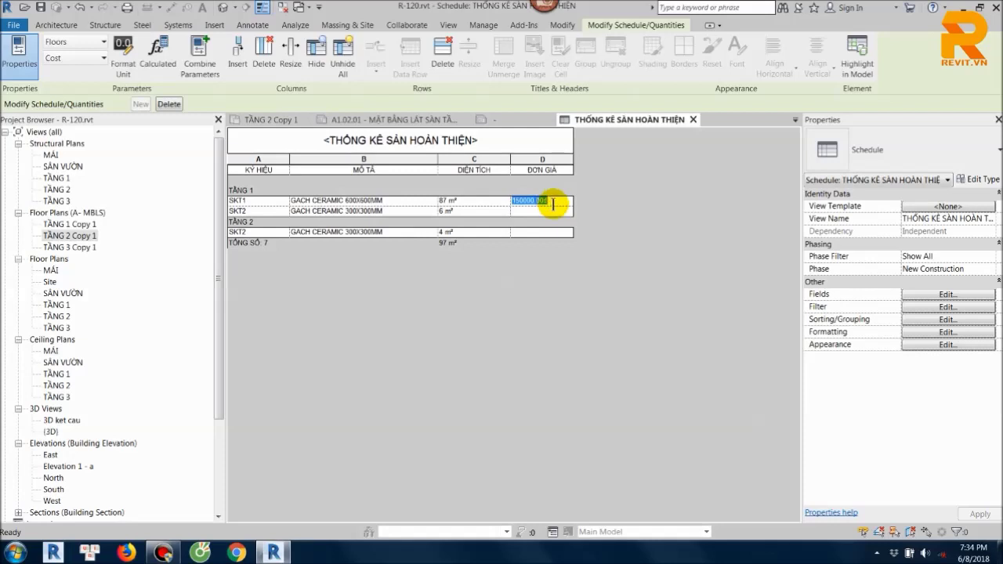
click(535, 232)
key(Return)
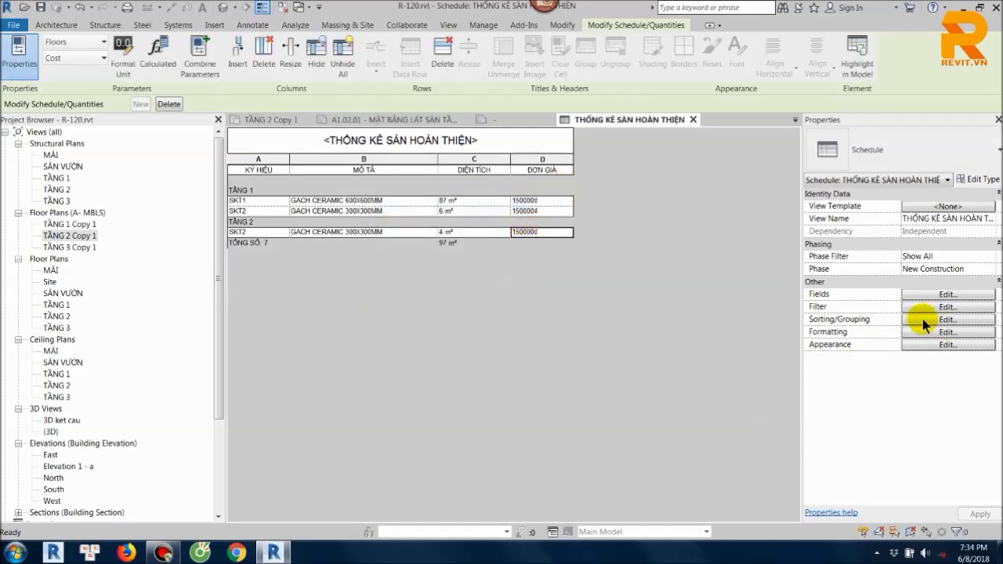
- Start a new schedule parameter named HỆ SỐ
click(936, 295)
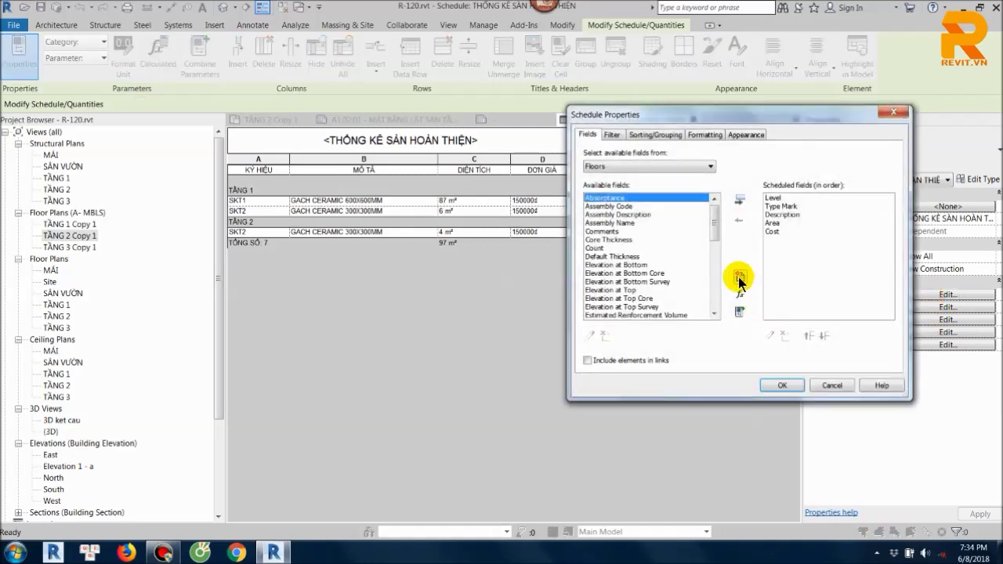
click(739, 275)
text(Hề)
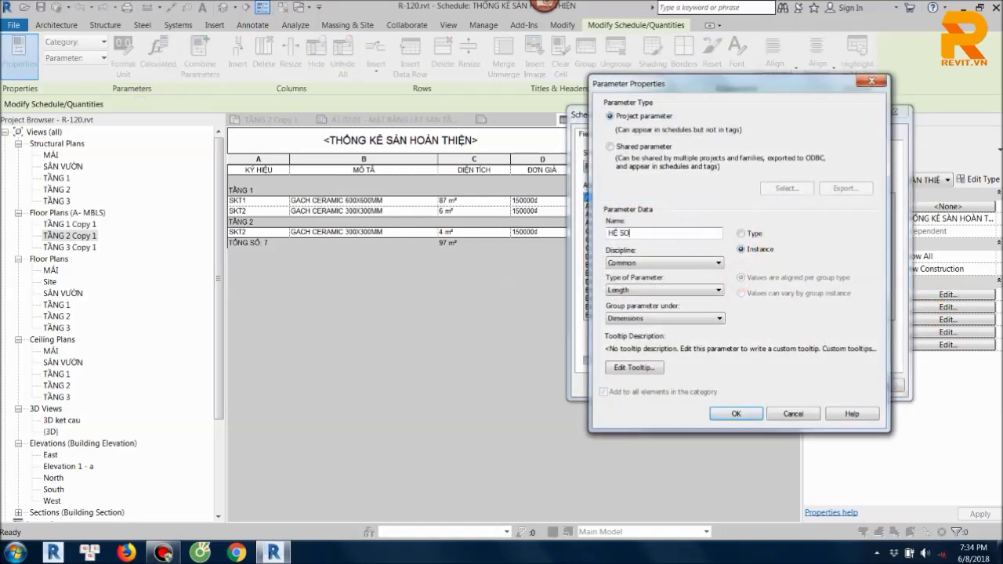
text(Ố)
- Try making HỆ SỐ a Number parameter under Other, then cancel after the duplicate-name error
click(707, 291)
click(708, 292)
click(708, 293)
click(679, 318)
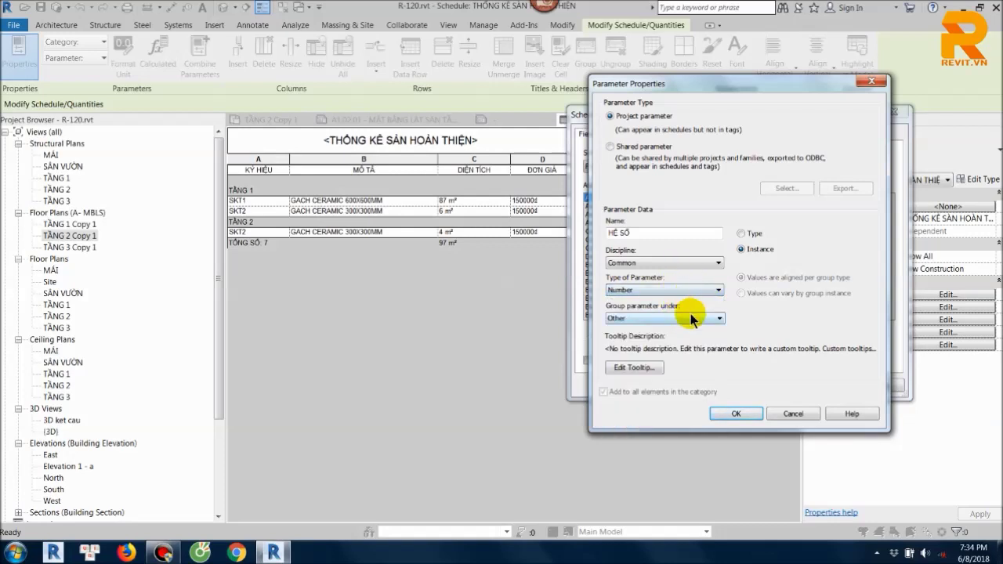
click(693, 318)
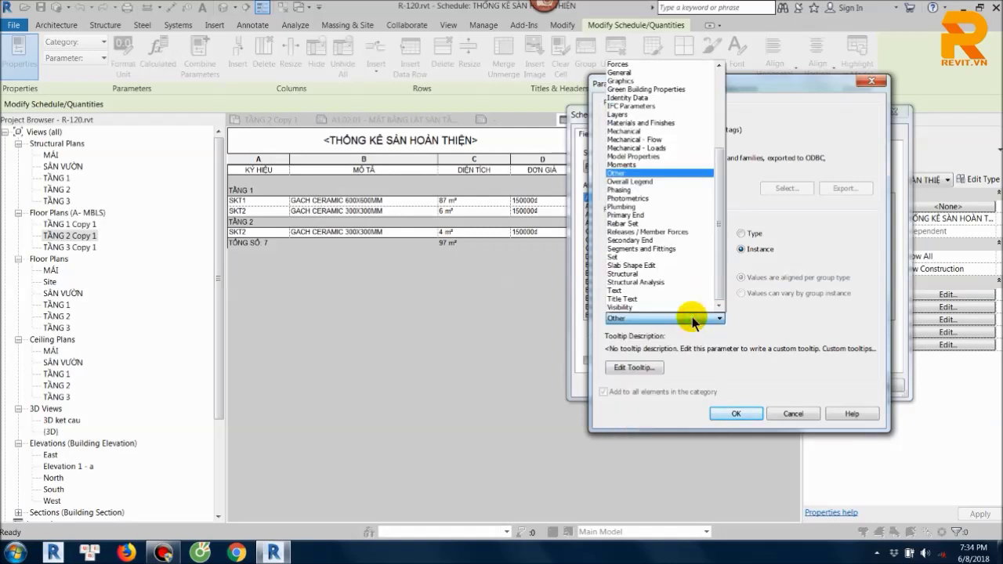
click(641, 172)
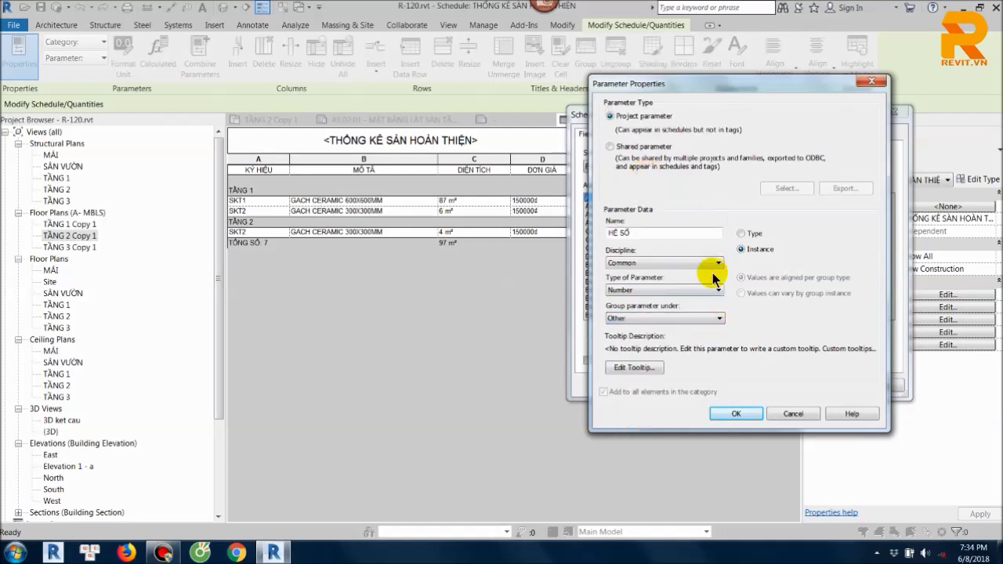
click(735, 413)
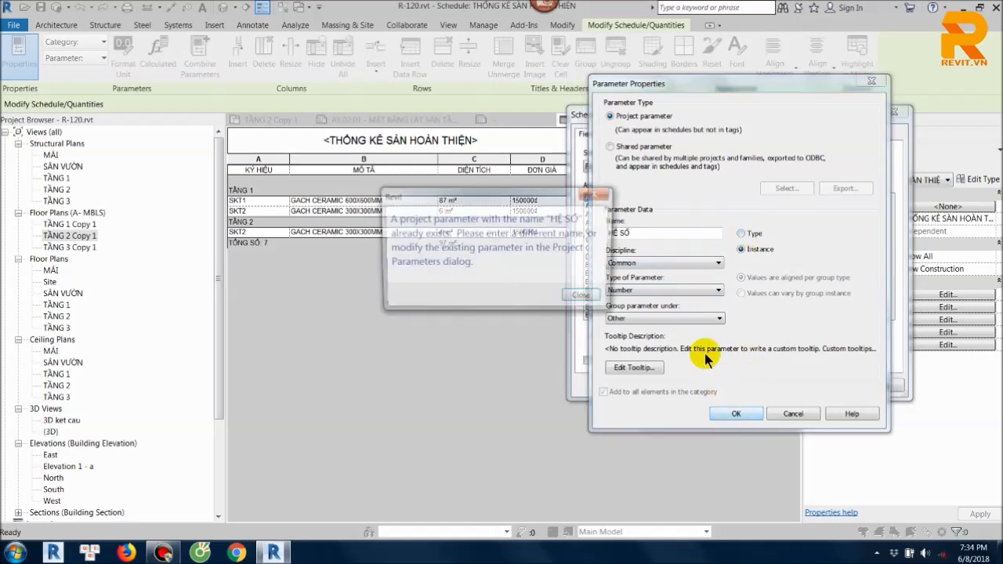
click(596, 304)
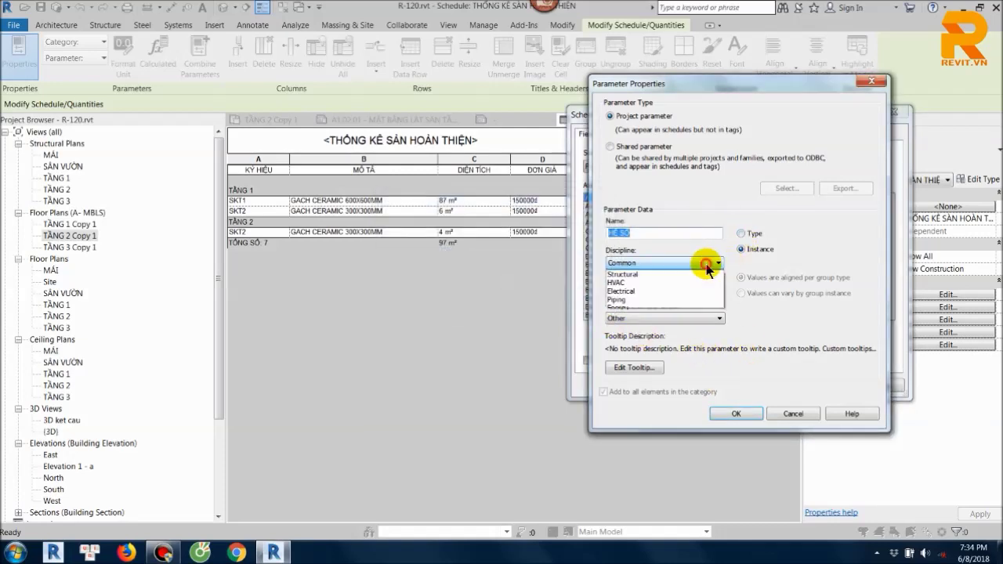
click(703, 318)
click(703, 318)
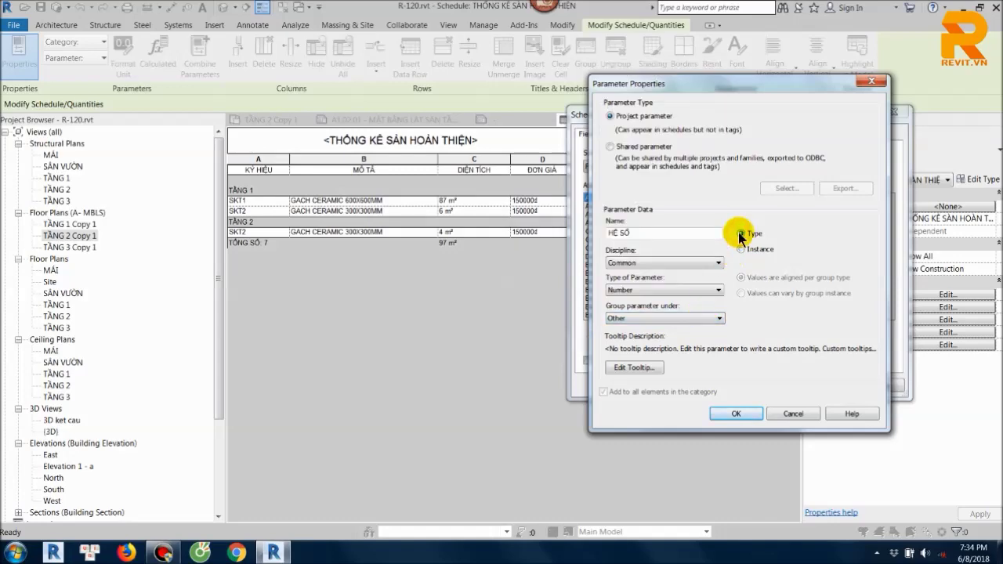
click(793, 412)
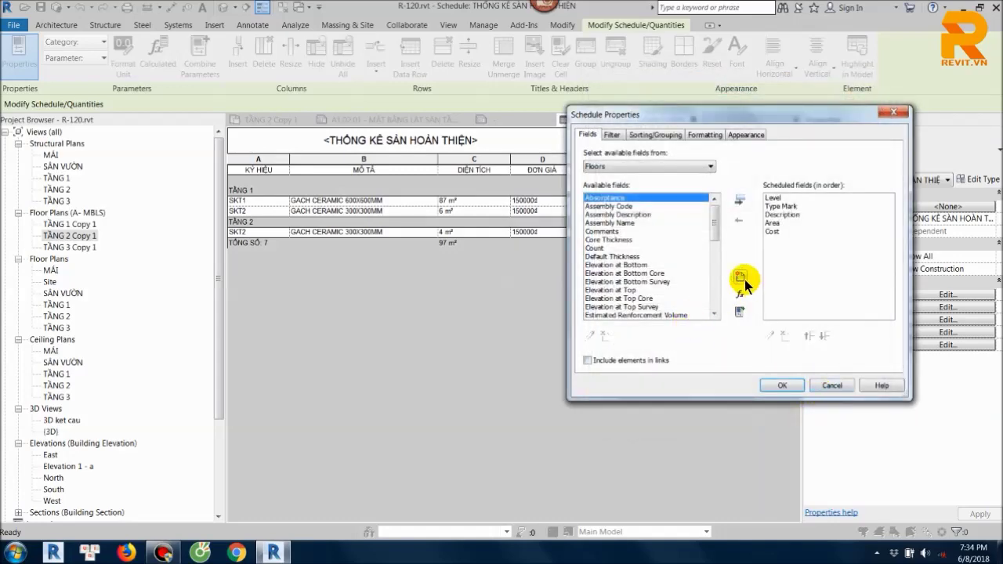
- Retry creating the HE SO Number parameter, which Revit rejects as a duplicate
click(744, 282)
text(HE SO)
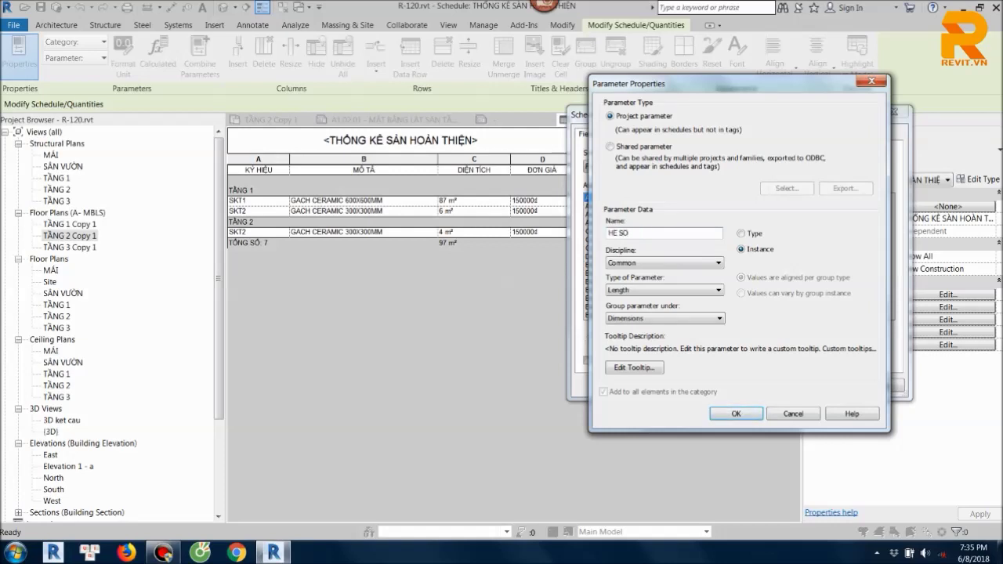
click(716, 290)
click(660, 317)
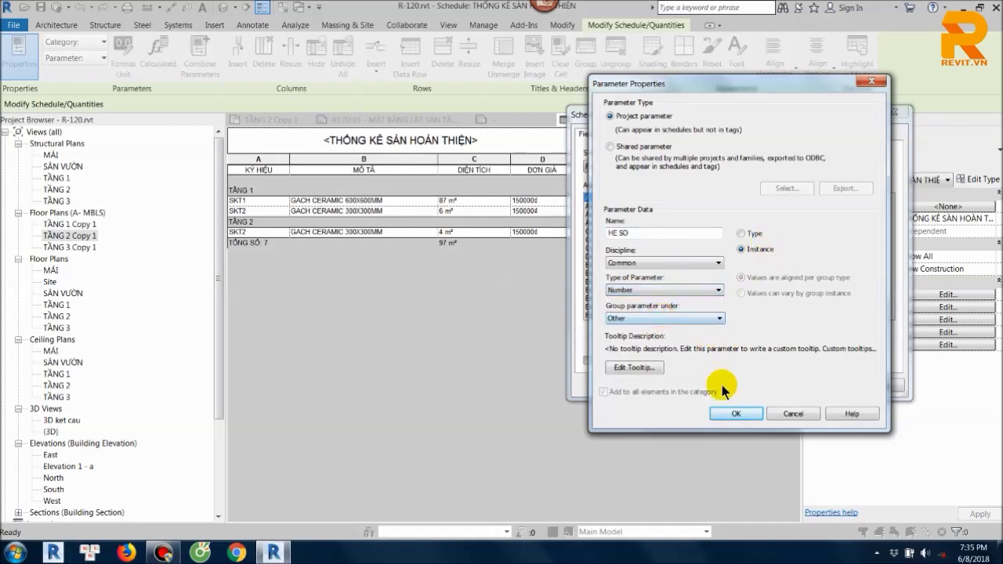
click(735, 414)
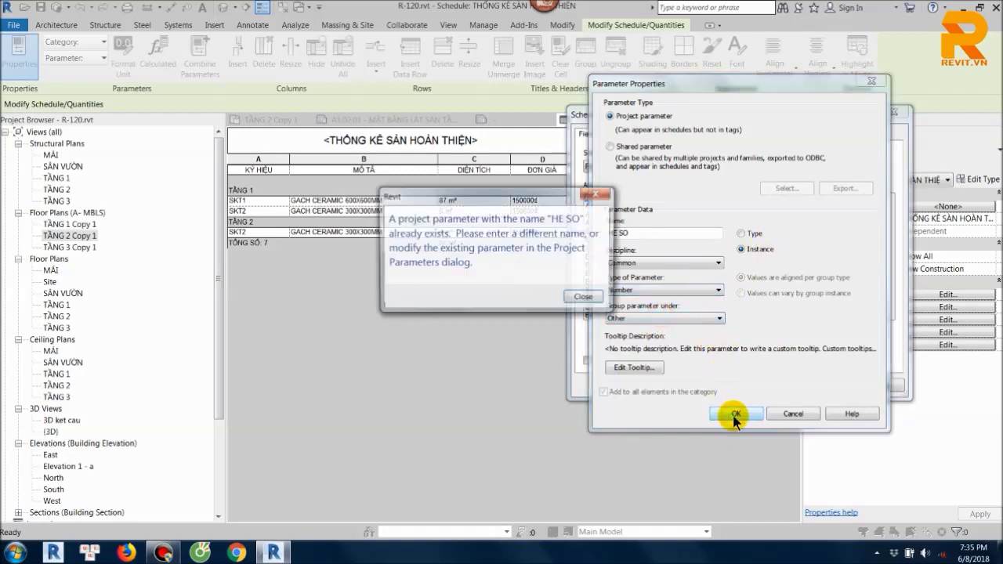
click(585, 300)
- Regroup HE SO under Graphics as a Type parameter, then cancel after repeated duplicate warnings
click(675, 317)
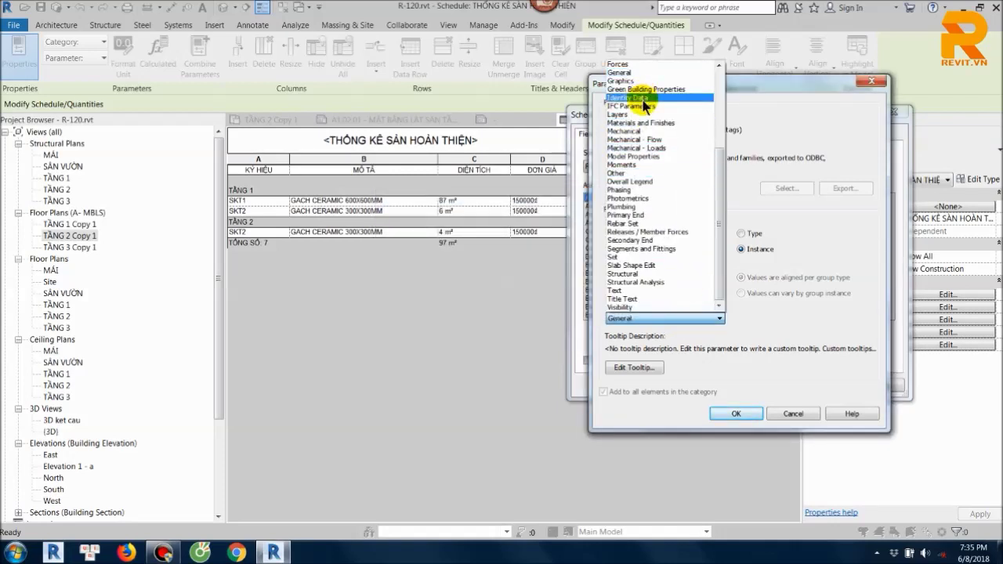
click(627, 81)
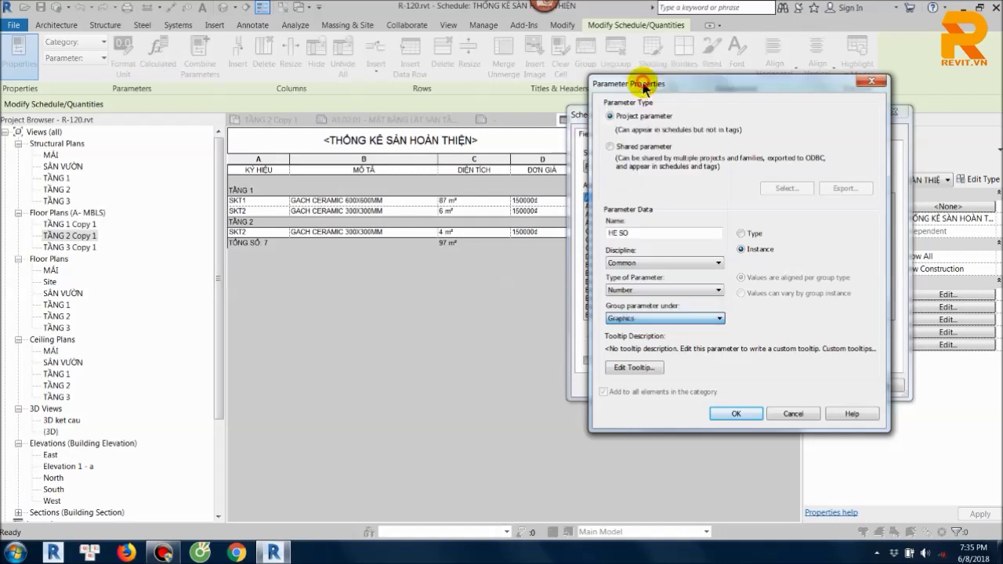
click(738, 413)
click(602, 301)
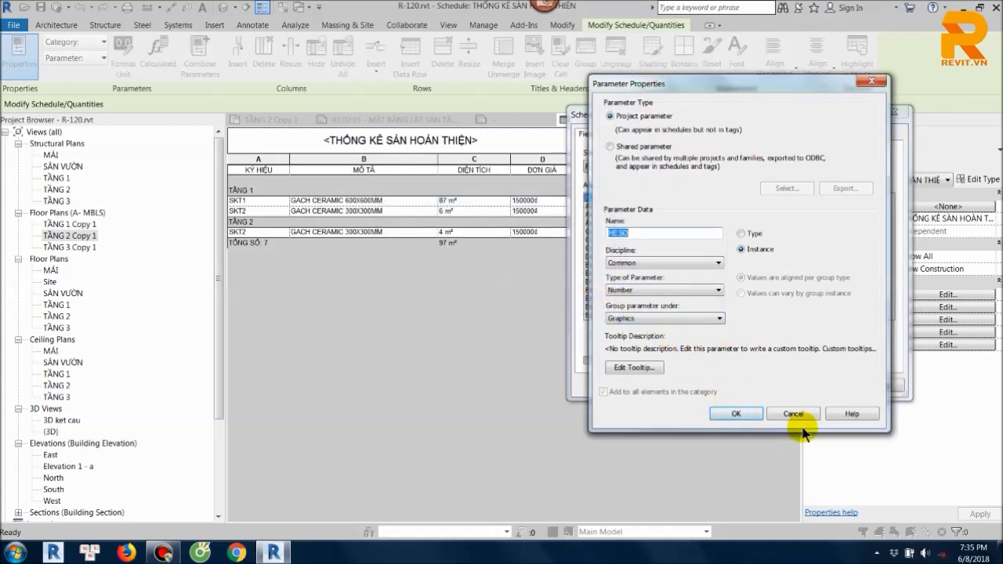
click(715, 291)
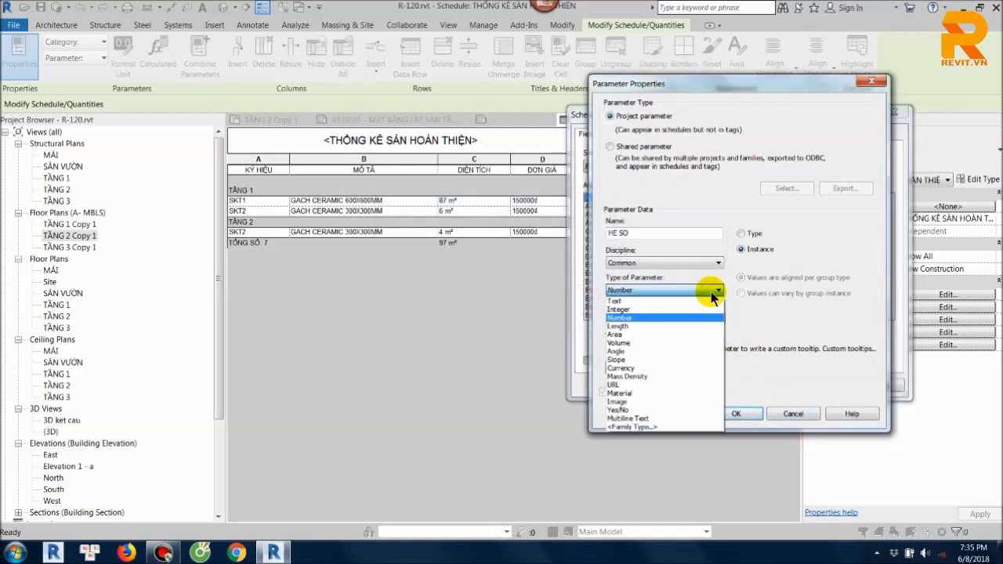
click(711, 292)
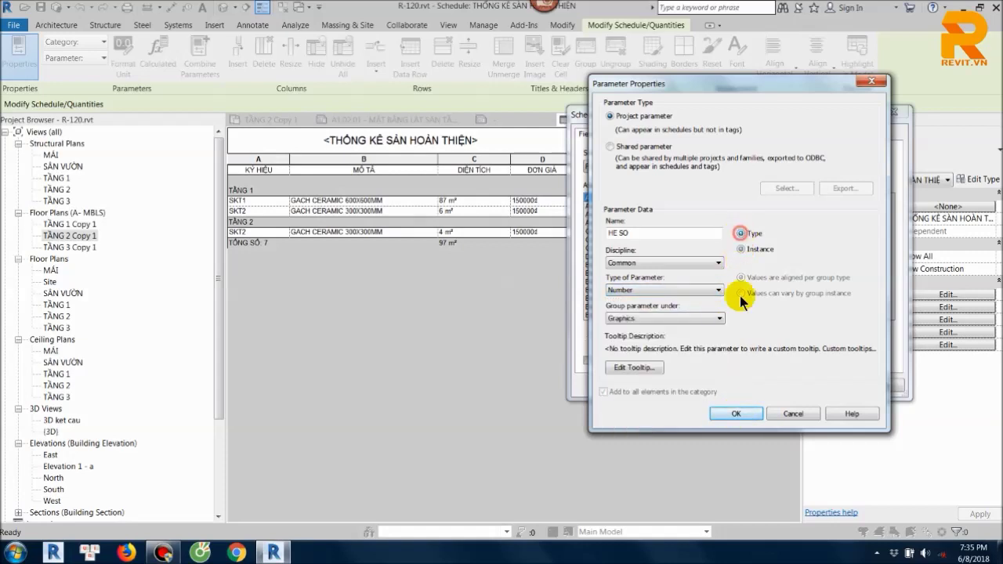
click(736, 413)
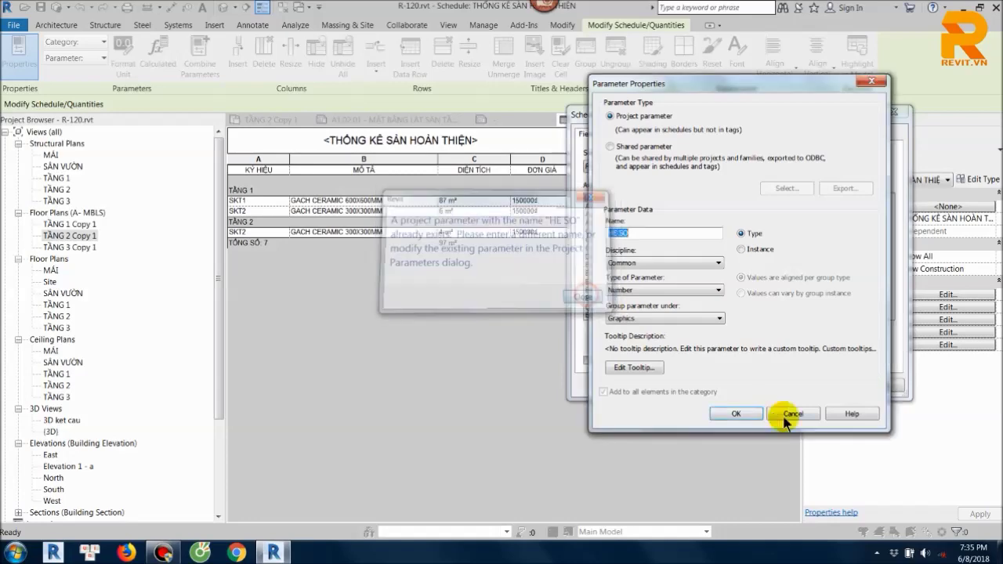
click(774, 414)
click(627, 272)
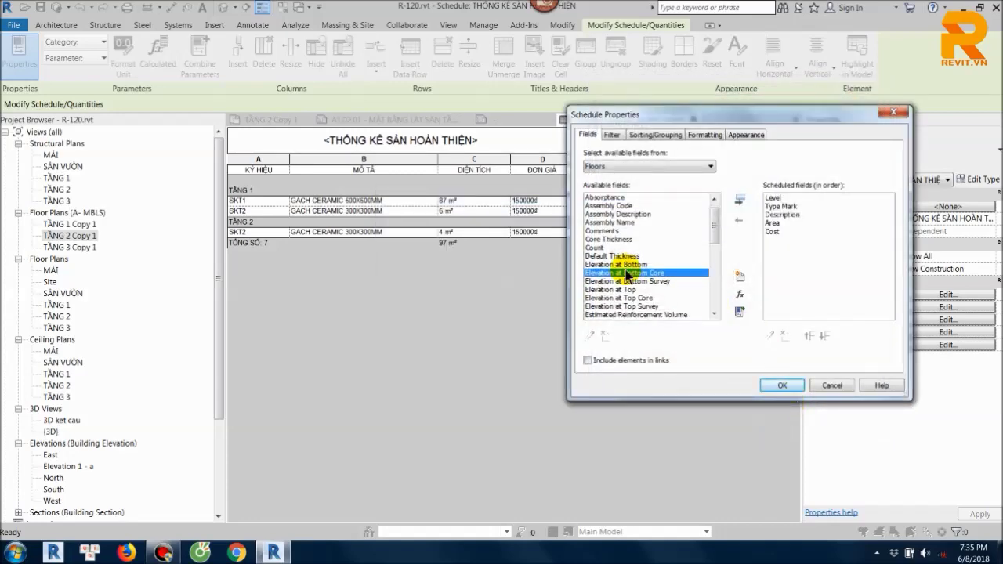
- Add the existing HỆ SỐ field to the schedule as its fifth column, E
mouse_move(713, 211)
mouse_down()
mouse_move(710, 312)
mouse_move(709, 275)
mouse_up()
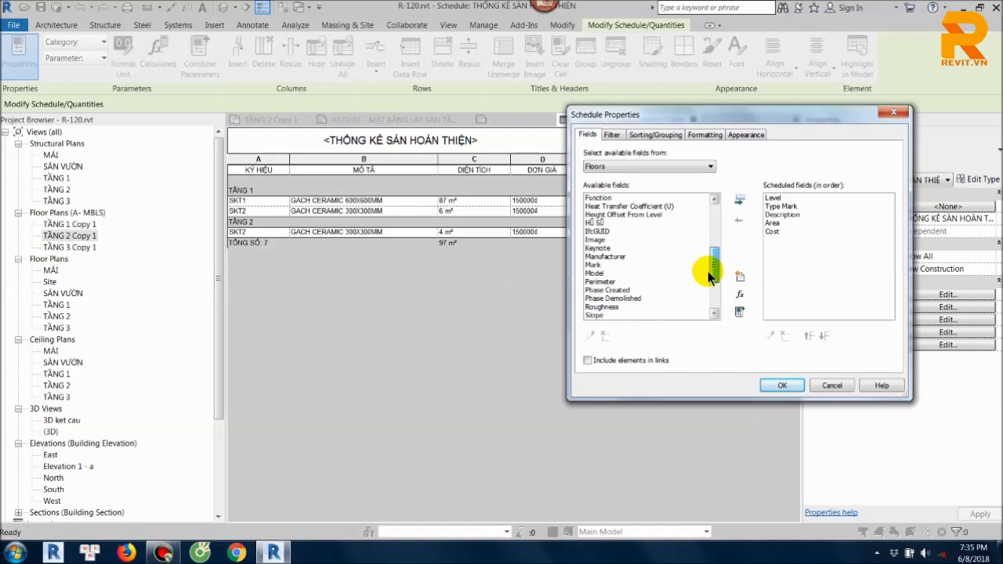
click(598, 223)
click(739, 202)
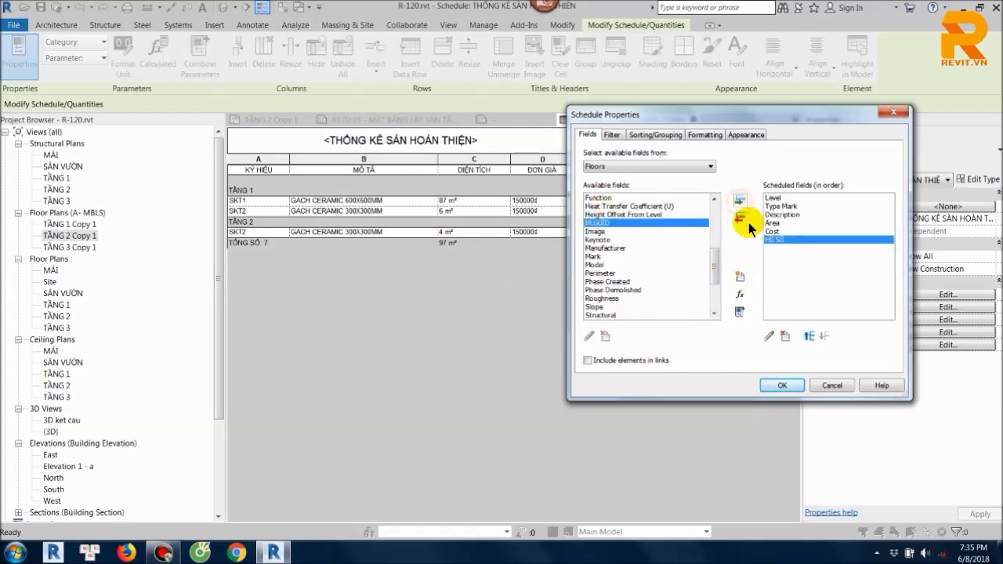
click(782, 385)
click(623, 205)
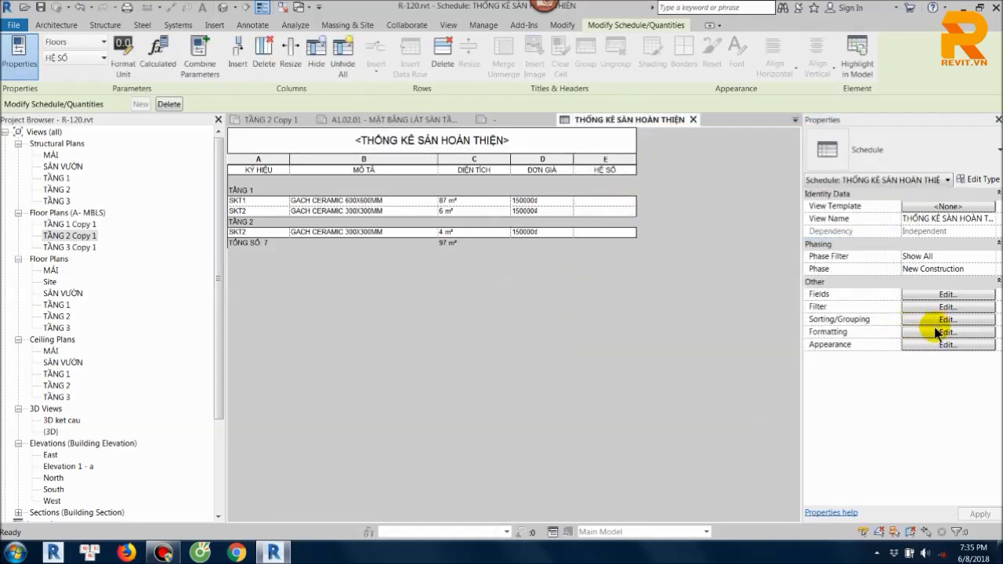
click(940, 296)
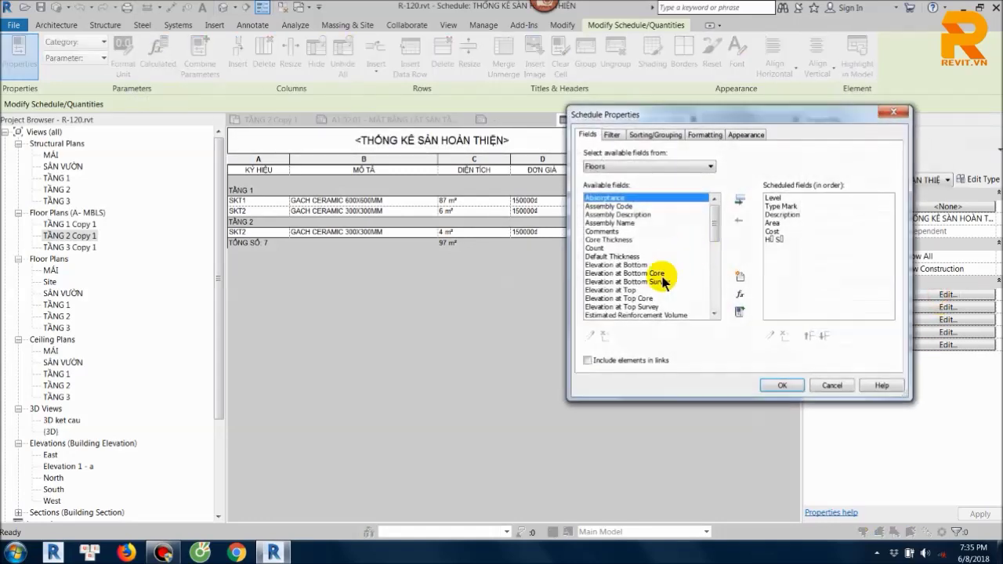
- Create a calculated field THÀNH TIỀN with Common discipline and Currency type
click(739, 287)
text(THAN)
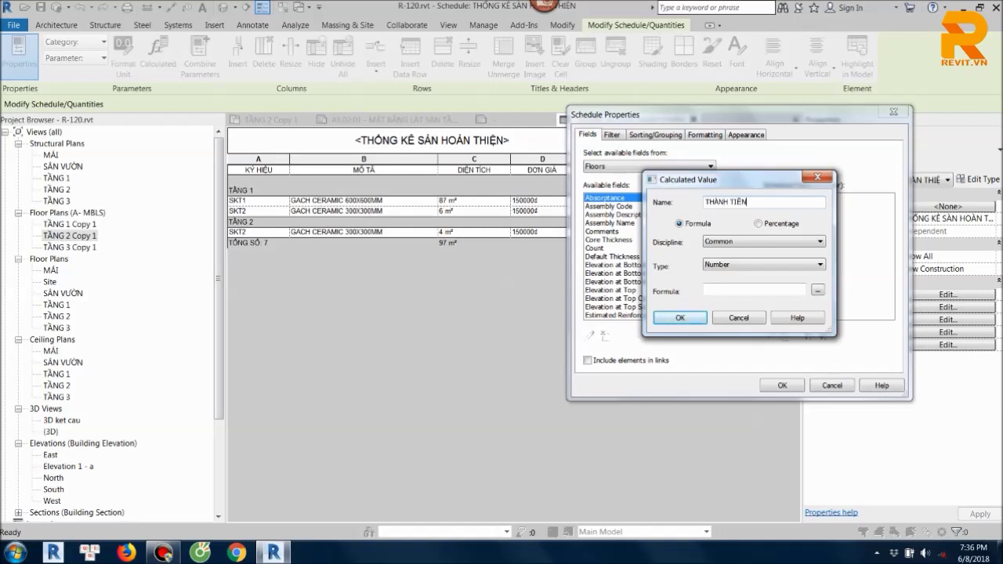
click(749, 243)
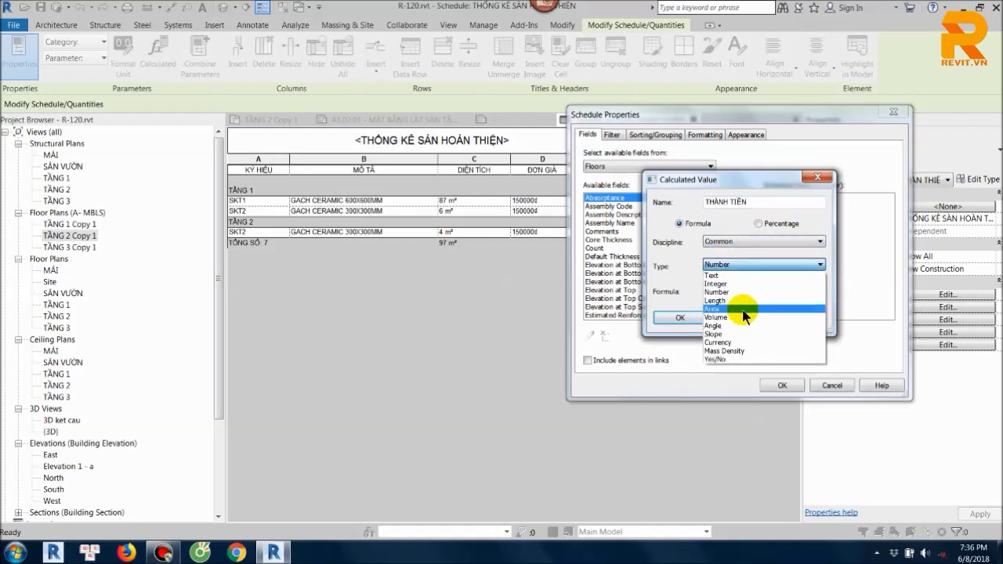
click(736, 342)
click(811, 290)
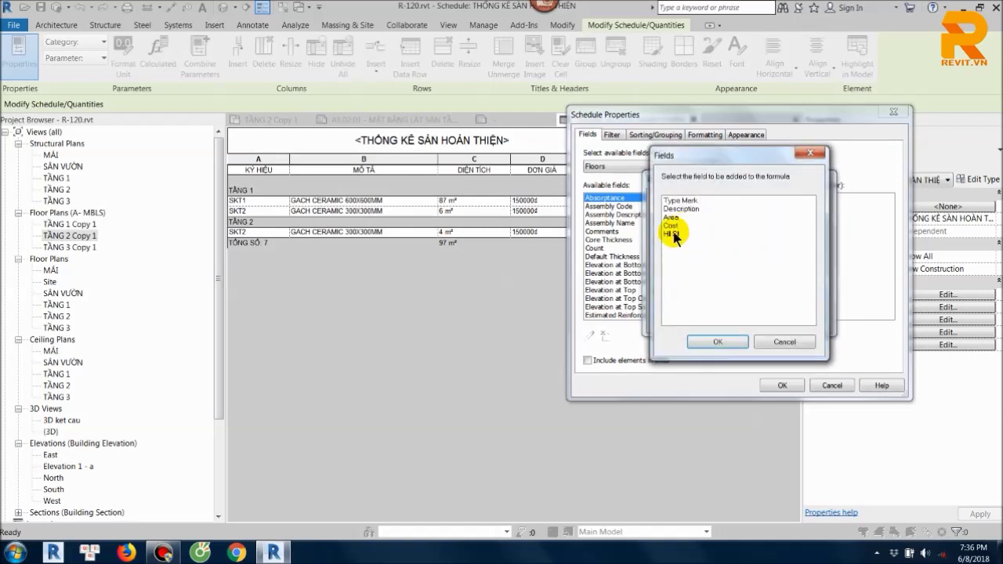
- Enter the formula (Cost*Area*HỆ SỐ) and apply the new field to the schedule
click(673, 226)
click(718, 339)
text(*)
click(817, 290)
click(689, 217)
click(715, 340)
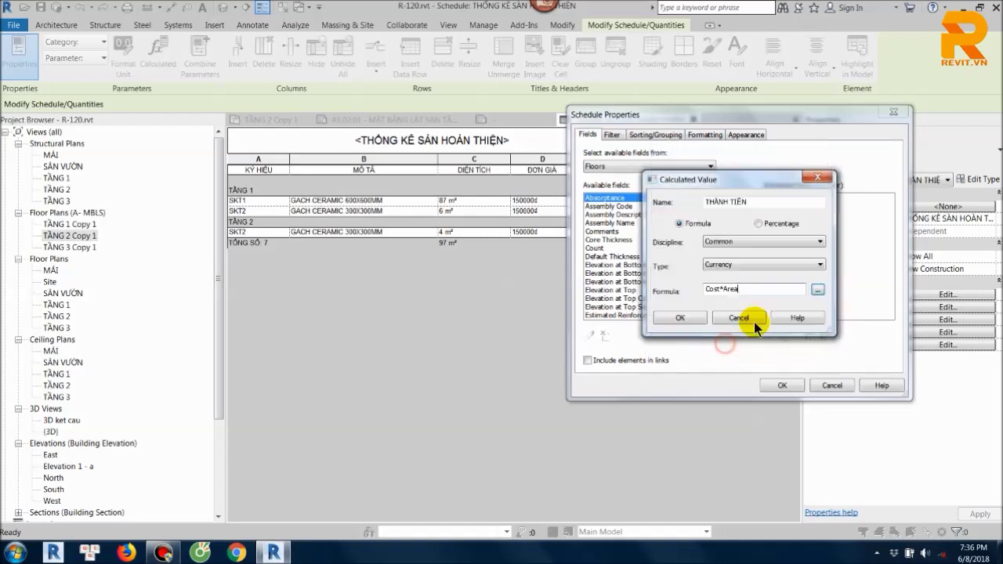
text(*)
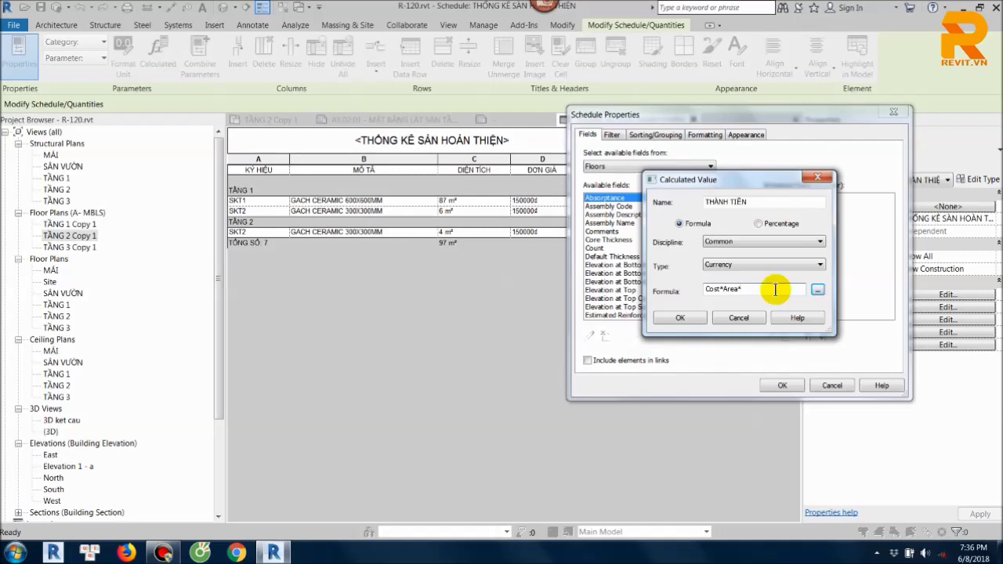
click(817, 289)
click(675, 235)
click(731, 342)
text())
click(705, 290)
text(()
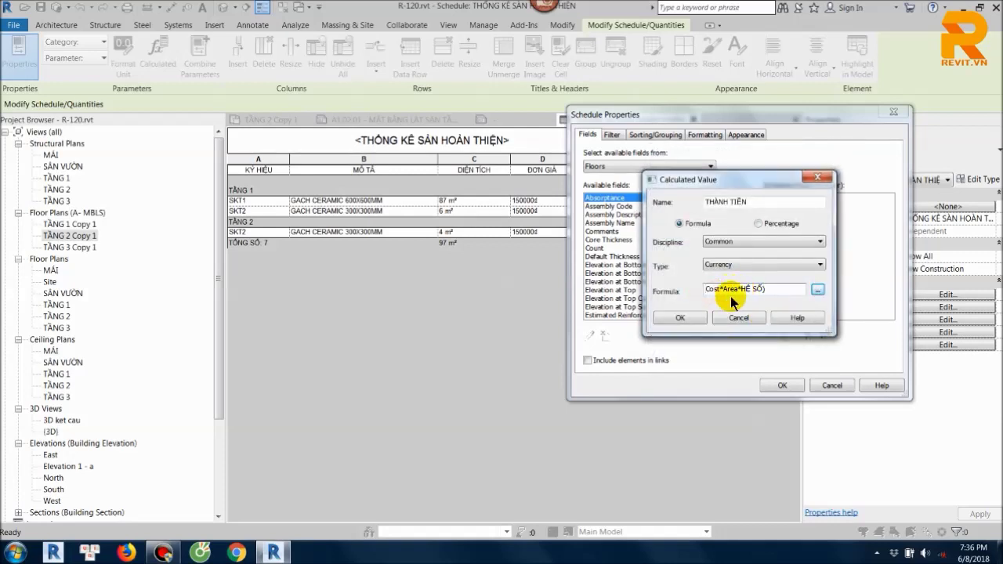
click(780, 289)
click(681, 316)
click(782, 385)
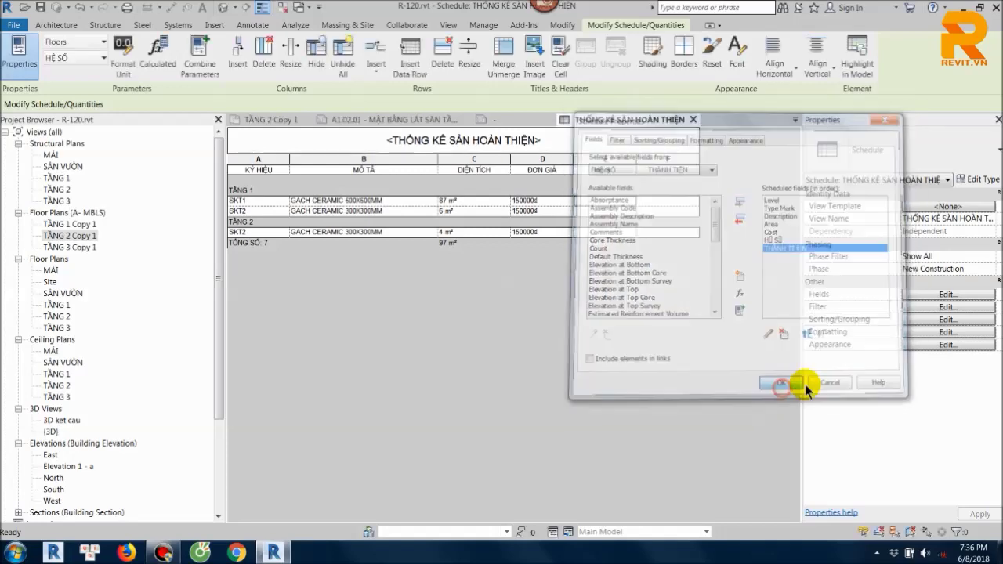
- Enter a HỆ SỐ coefficient of 1.2 for each floor row in the schedule
click(602, 200)
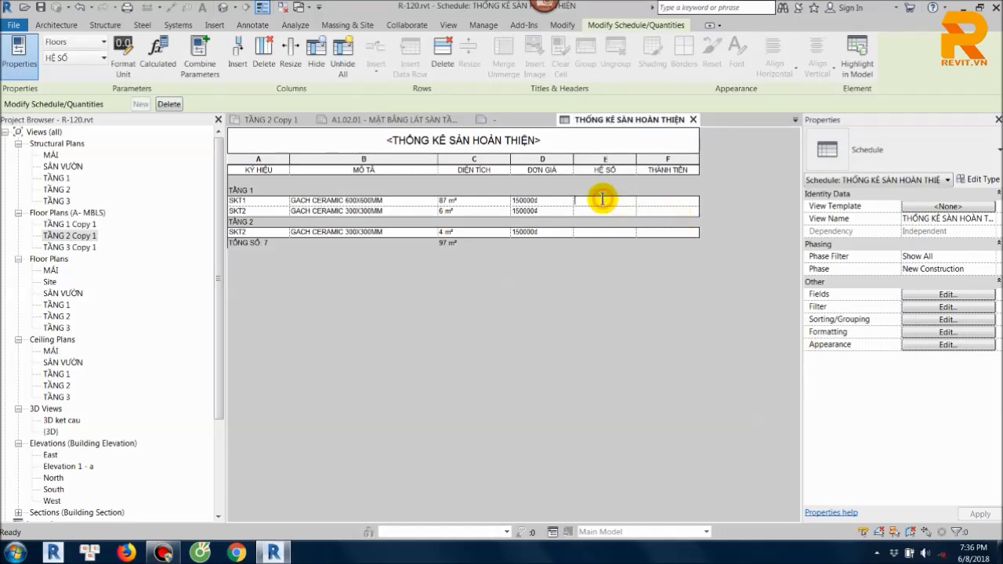
text(1.2)
click(598, 209)
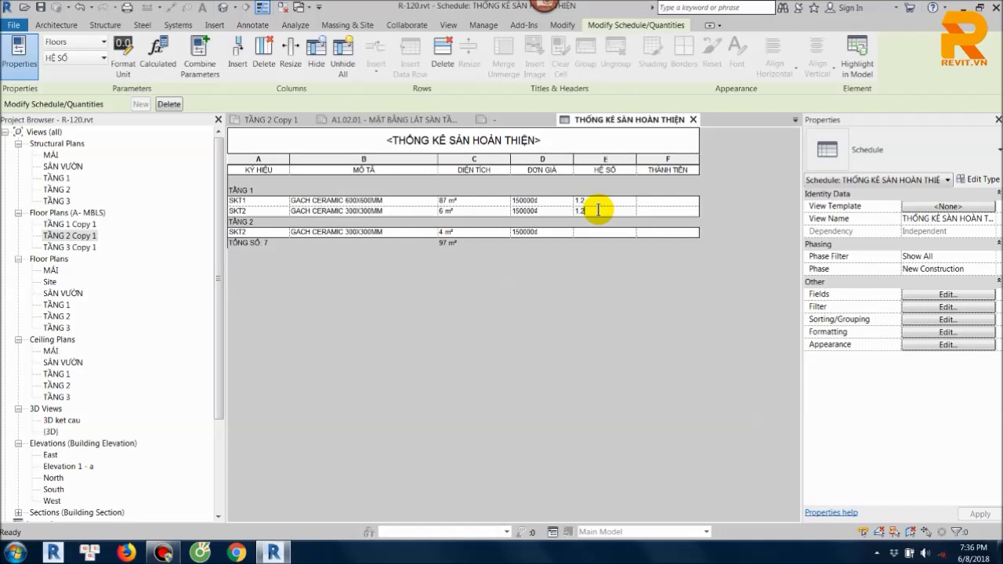
text(.2)
click(596, 232)
click(603, 240)
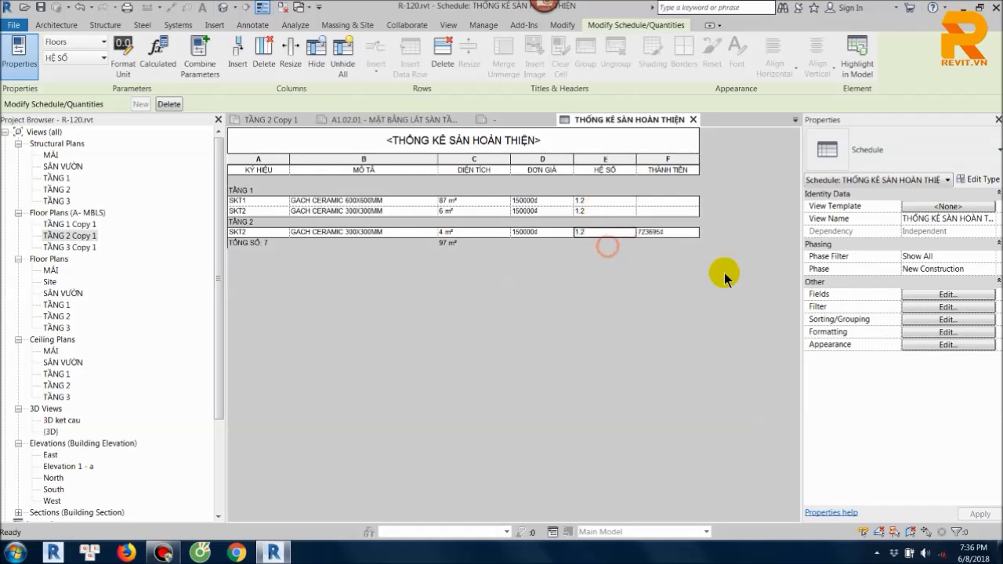
- Set the THÀNH TIỀN field's formatting to Calculate totals
click(927, 331)
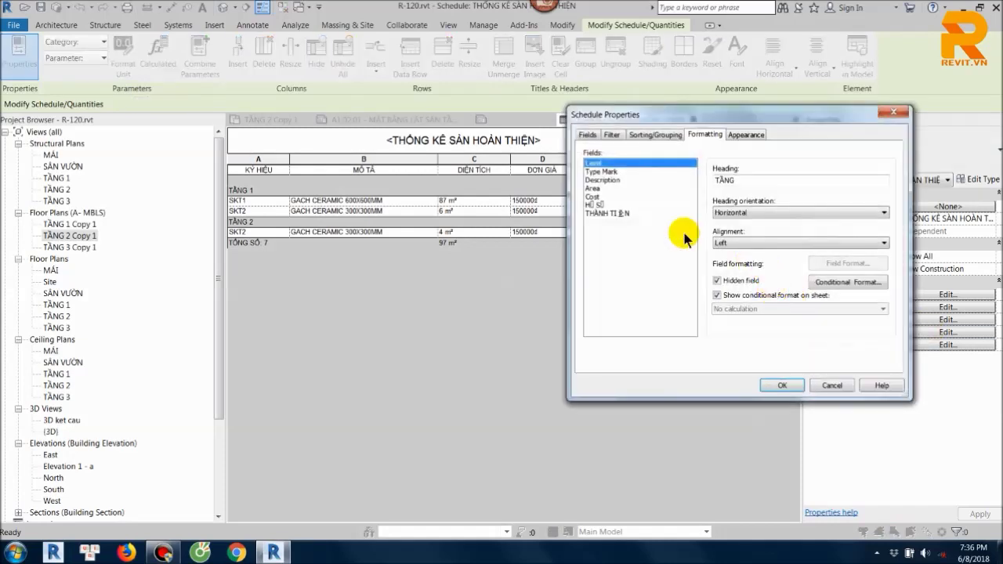
click(627, 213)
click(751, 309)
click(752, 332)
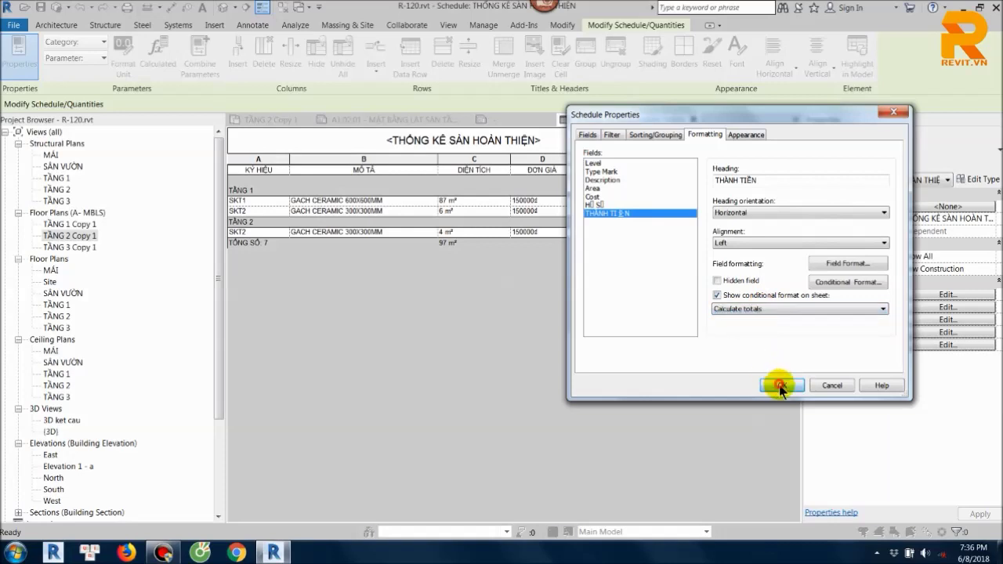
click(781, 384)
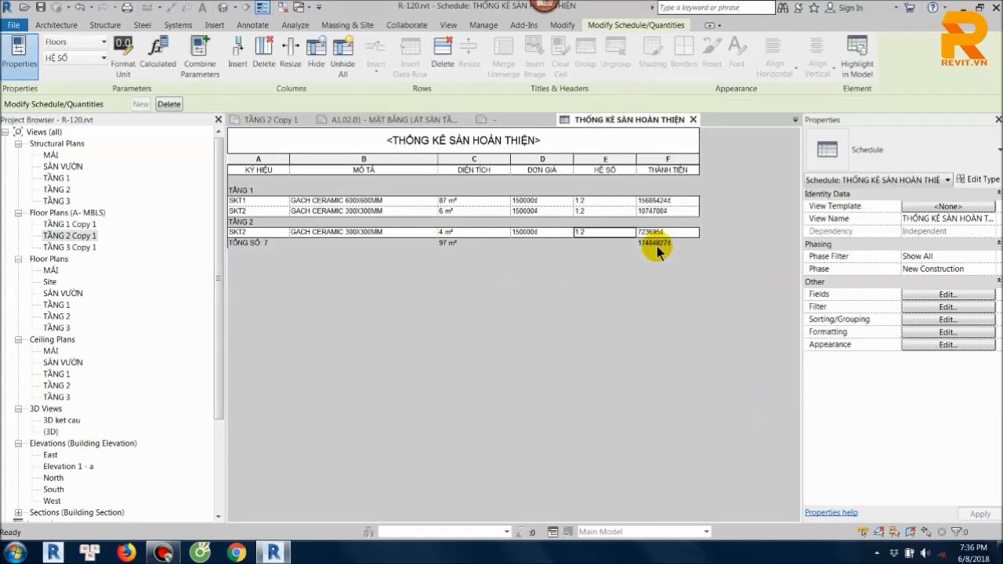